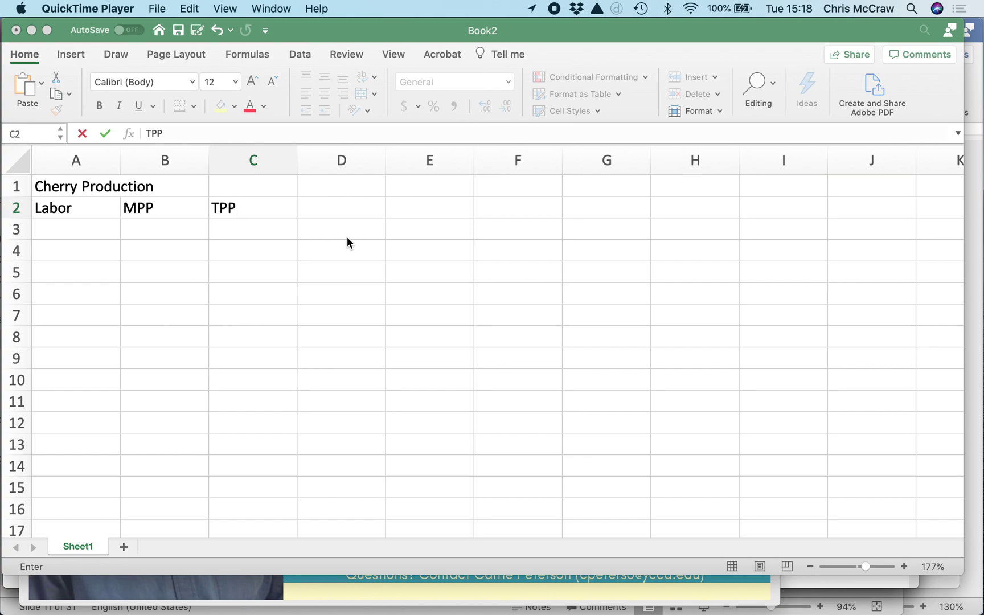
- Return to the Excel worksheet holding the Cherry Production title and Labor, MPP, TPP headers
left_click(78, 232)
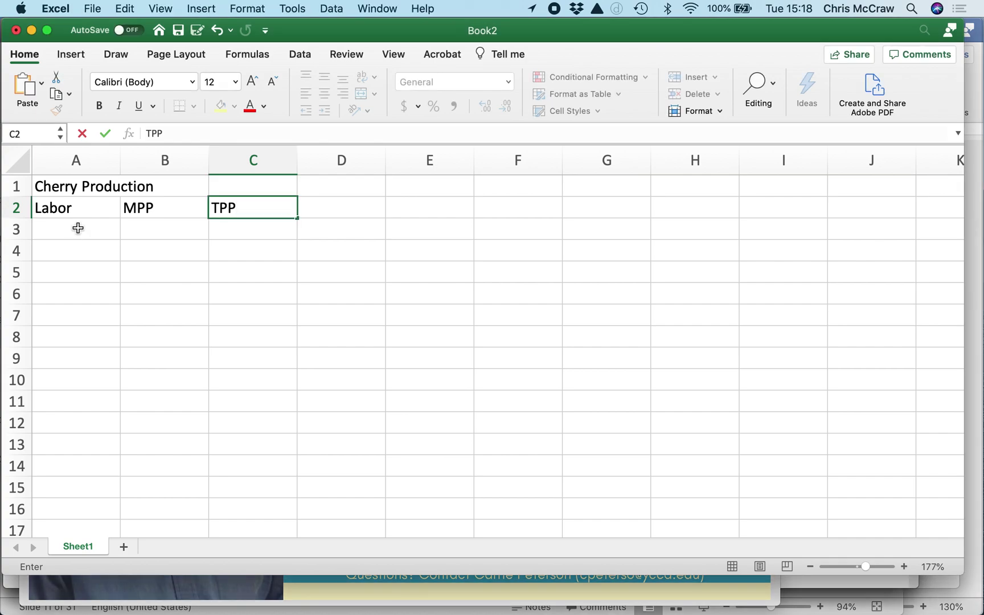
- Starting at A3, enter the first row: Labor 1, MPP 25, TPP 25
left_click(79, 227)
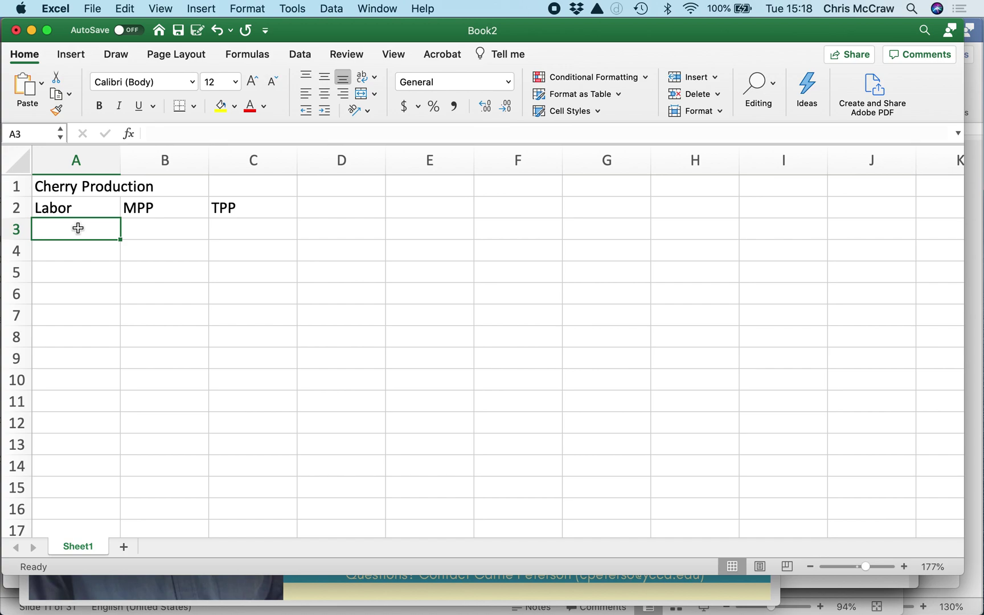
type("1")
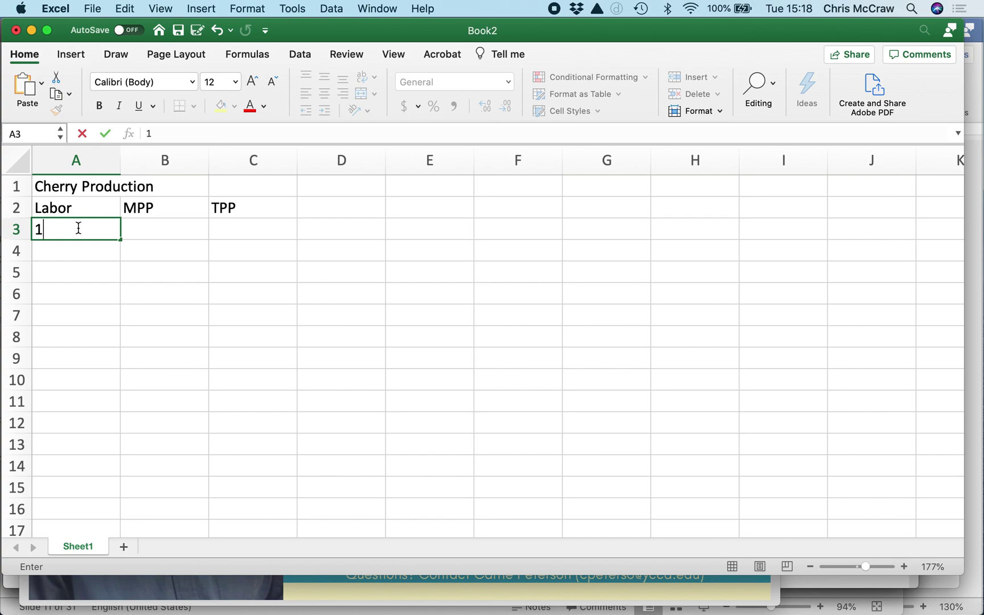
key("Tab")
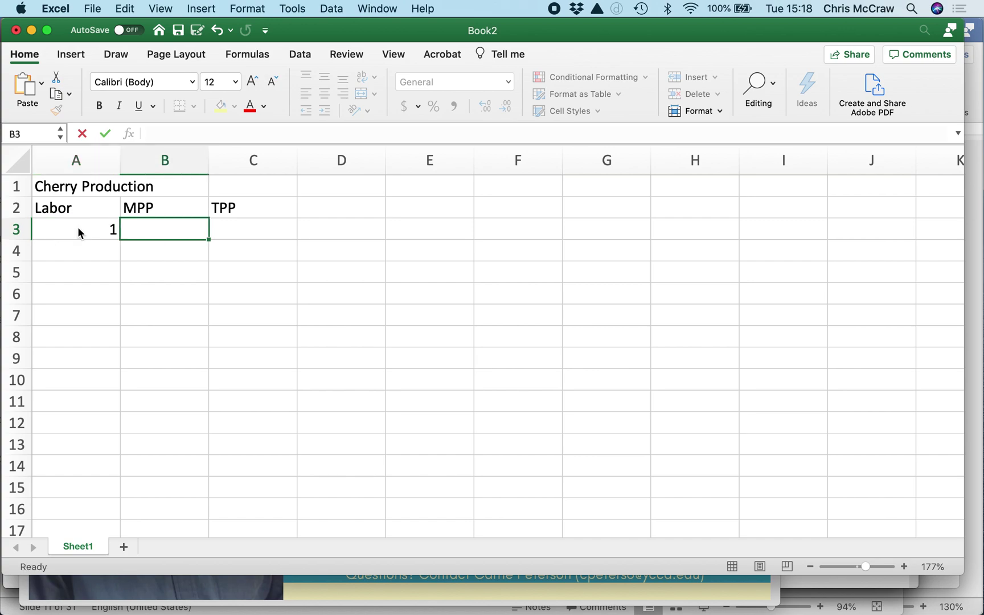
type("25")
key("Tab")
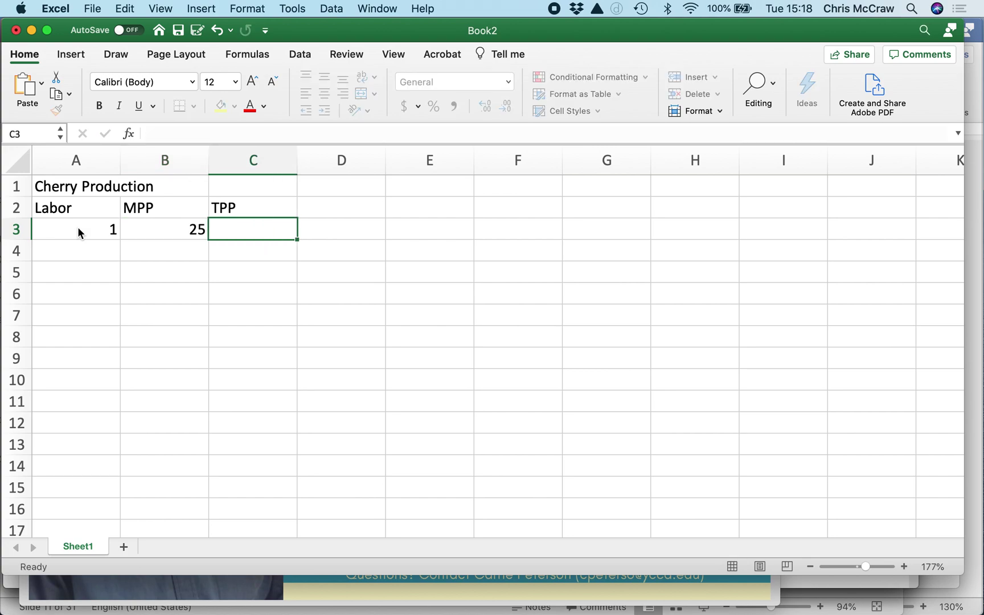
type("25")
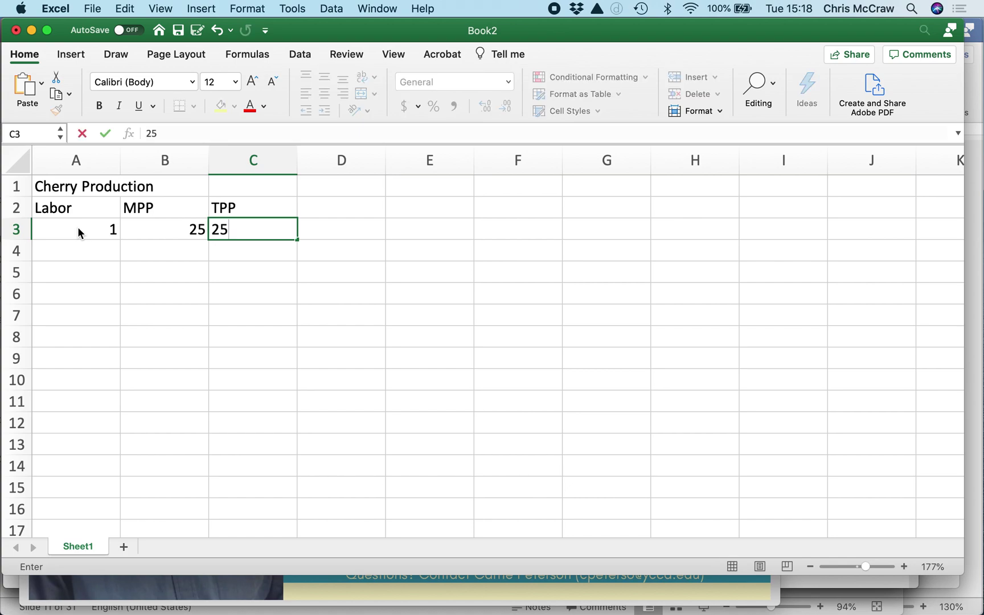
key("Return")
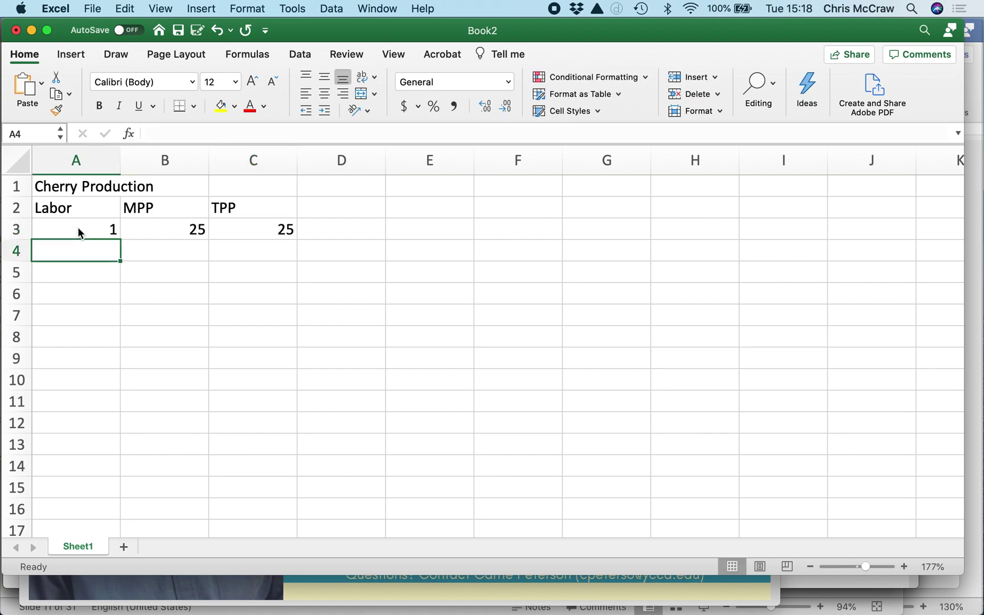
- Enter the second row: Labor 2, MPP 50, TPP 75
type("2")
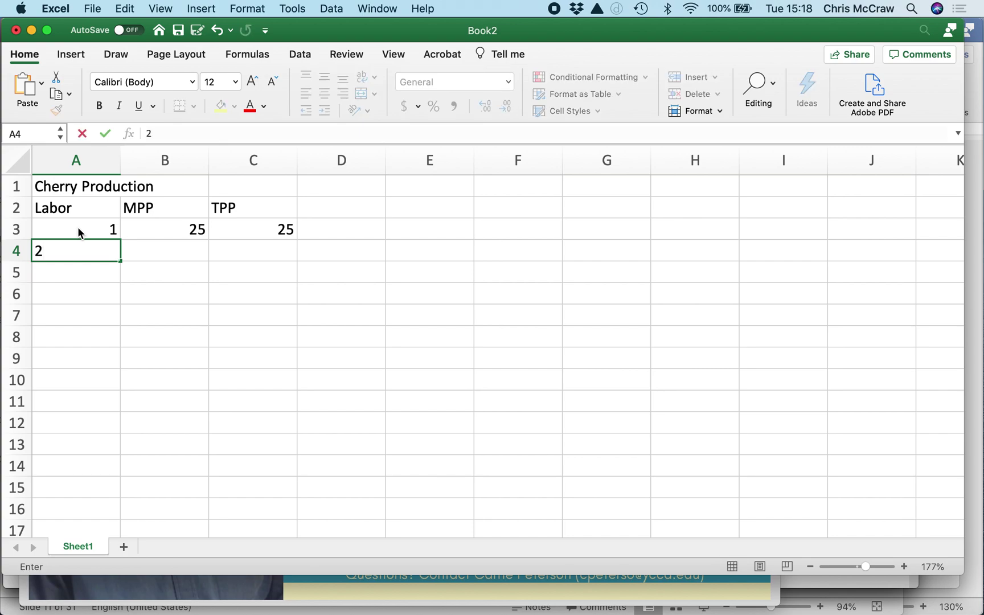
key("Tab")
type("50")
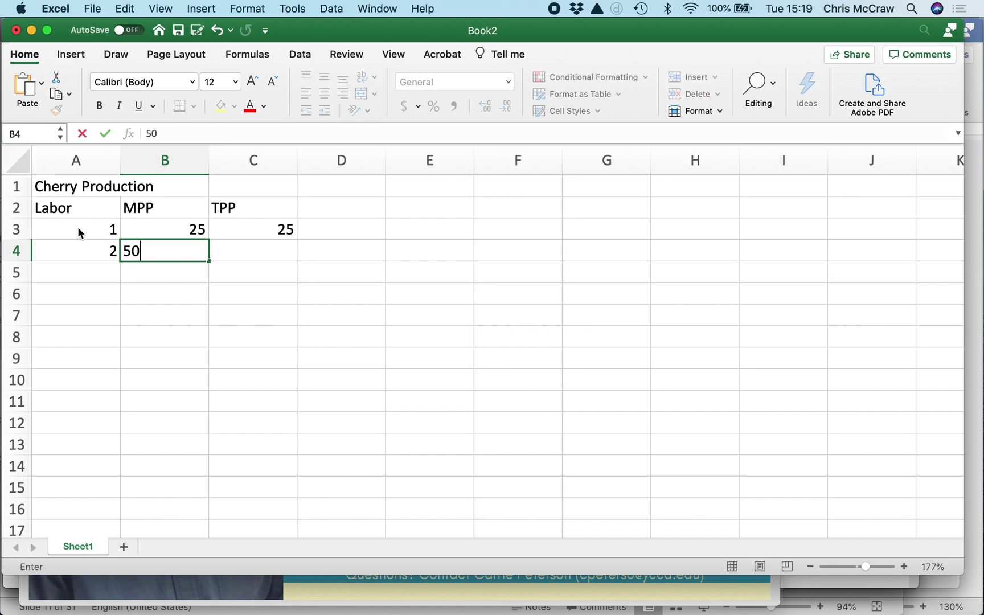
key("Tab")
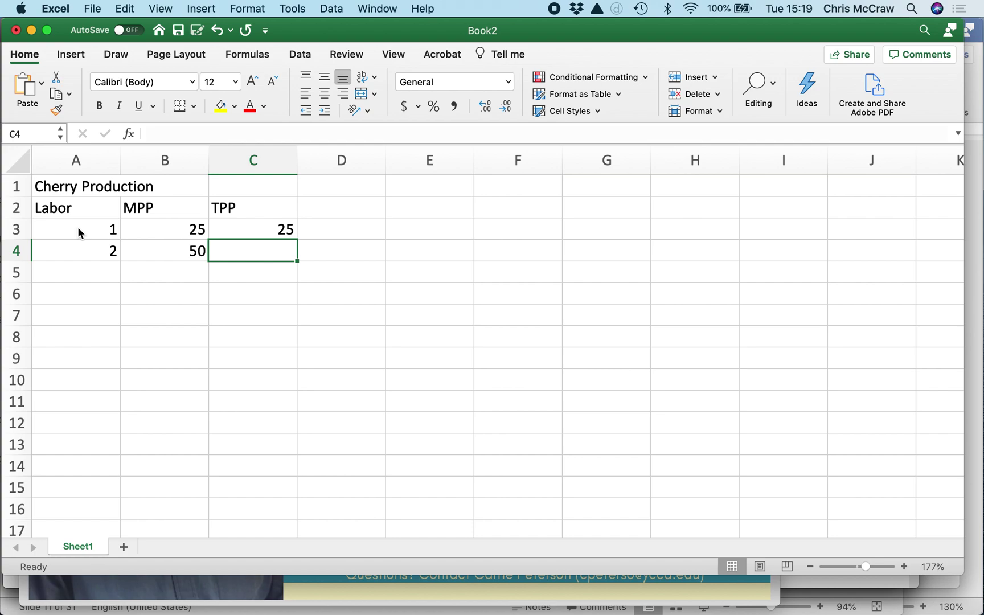
type("75")
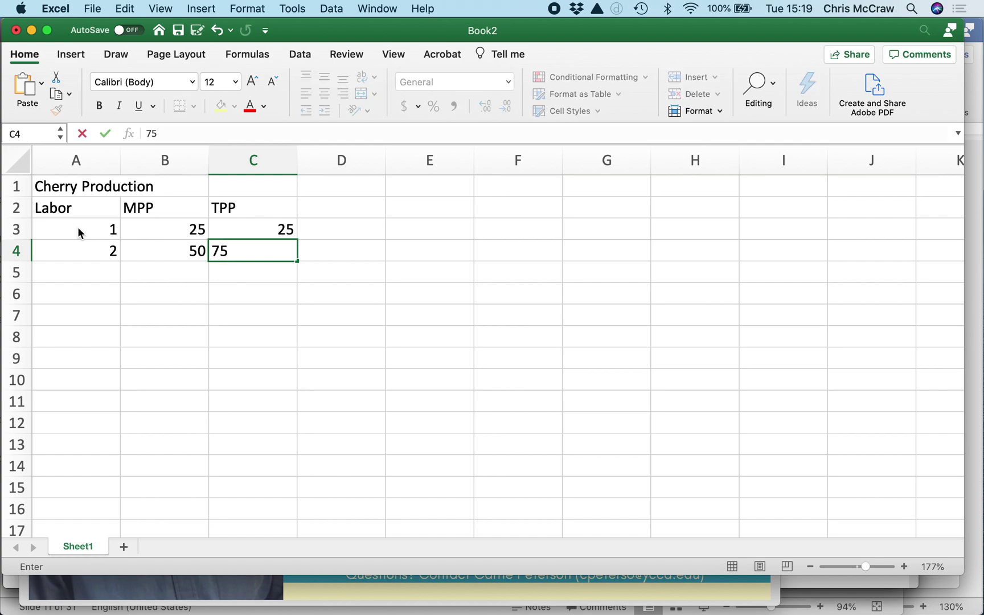
key("Return")
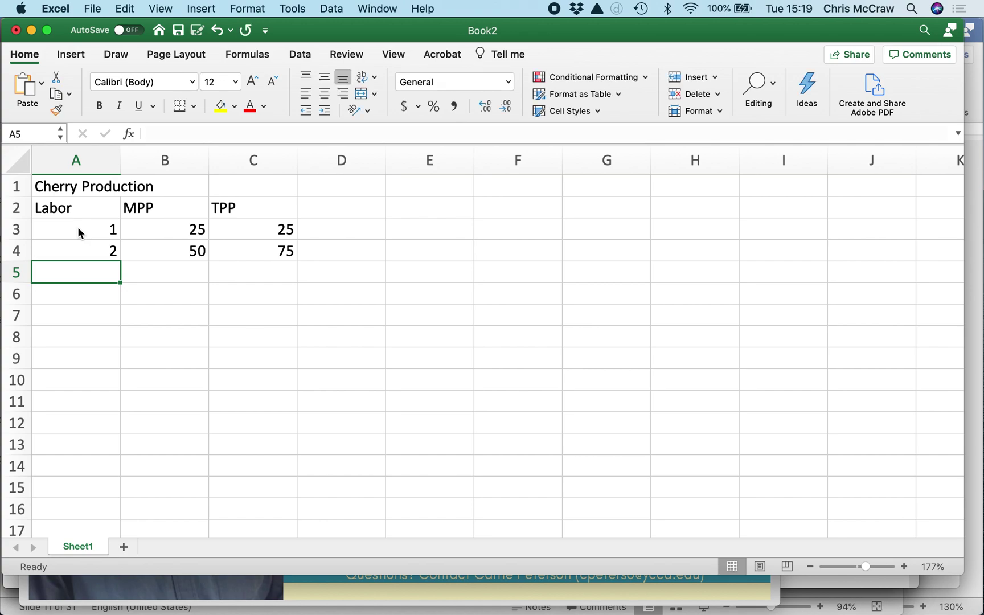
- Enter the row Labor 3, MPP 100, TPP 175
type("3")
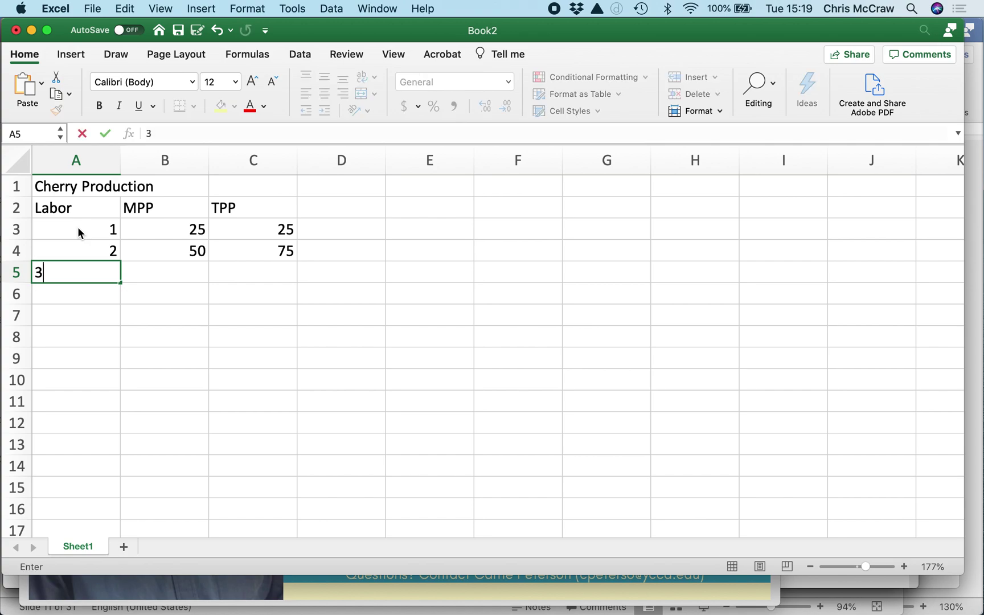
key("Tab")
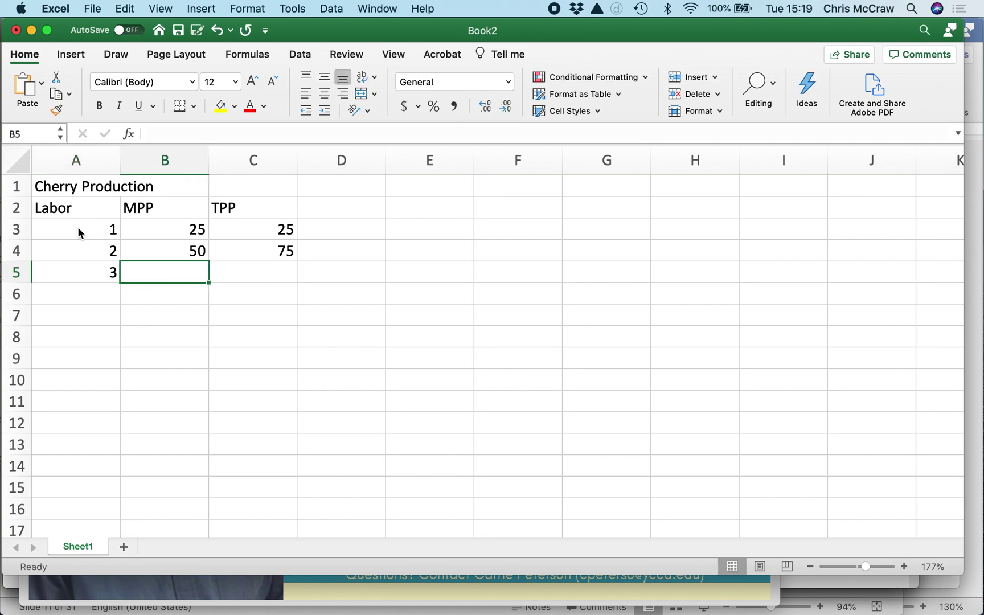
type("100")
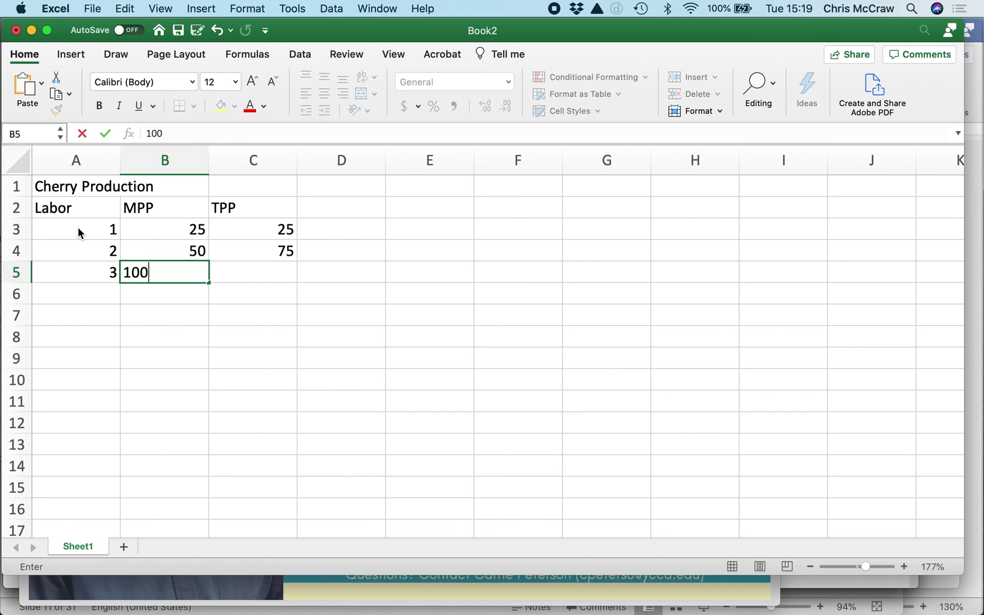
key("Tab")
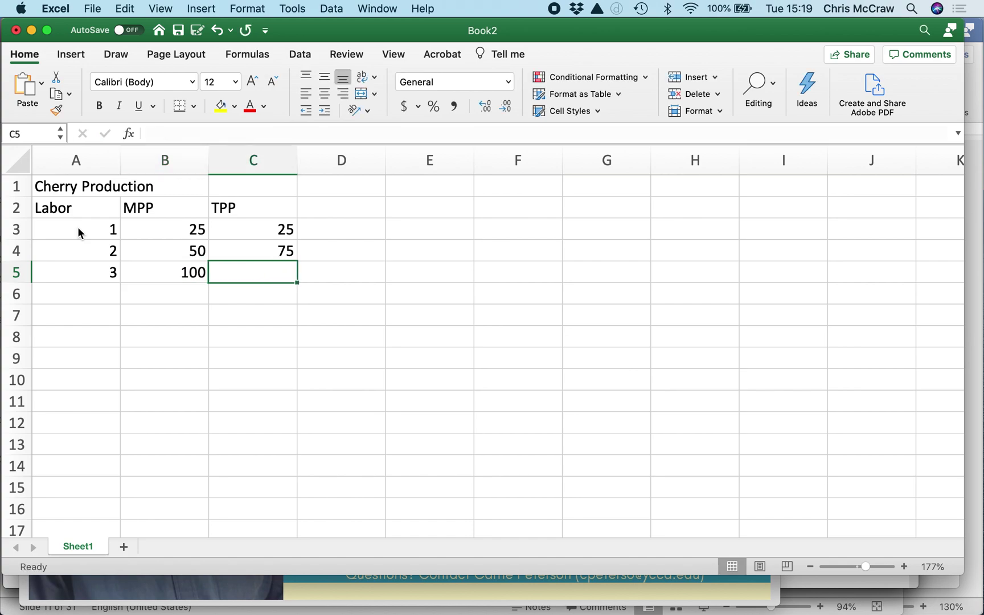
type("175")
key("Return")
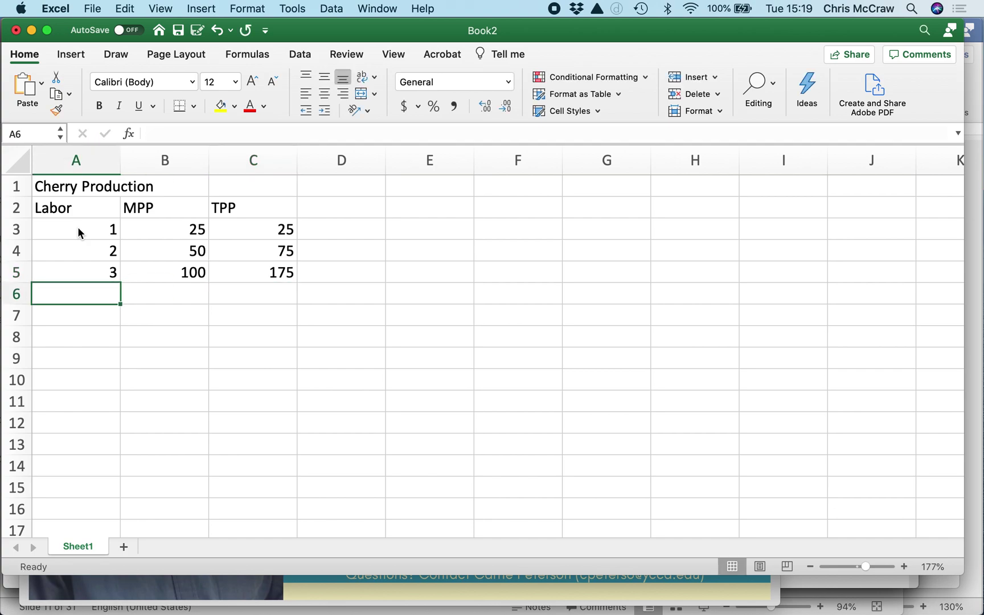
- Enter the row Labor 4, MPP 125, TPP 300, then type Labor 5 below
type("4")
key("Tab")
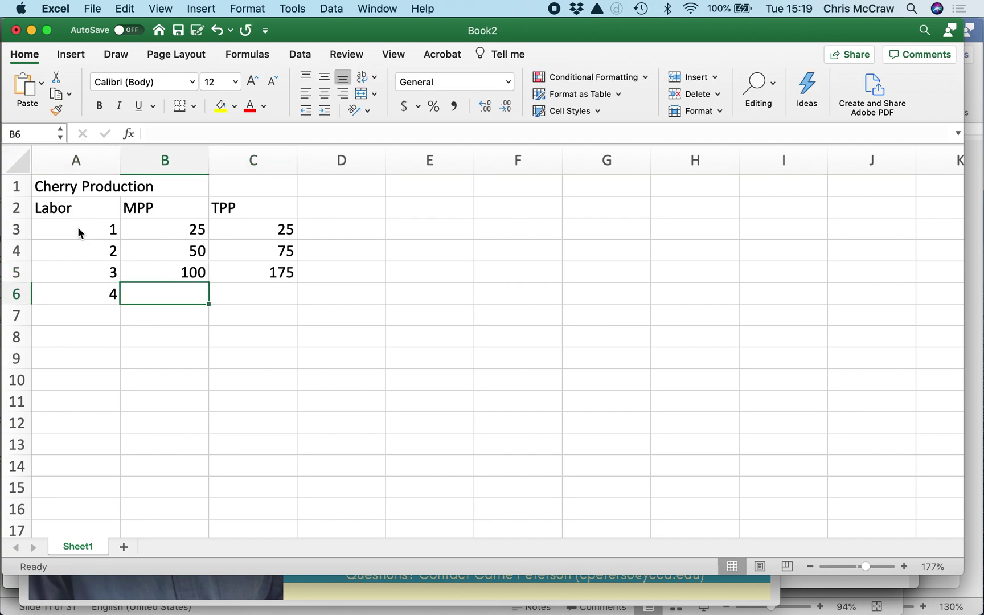
type("125")
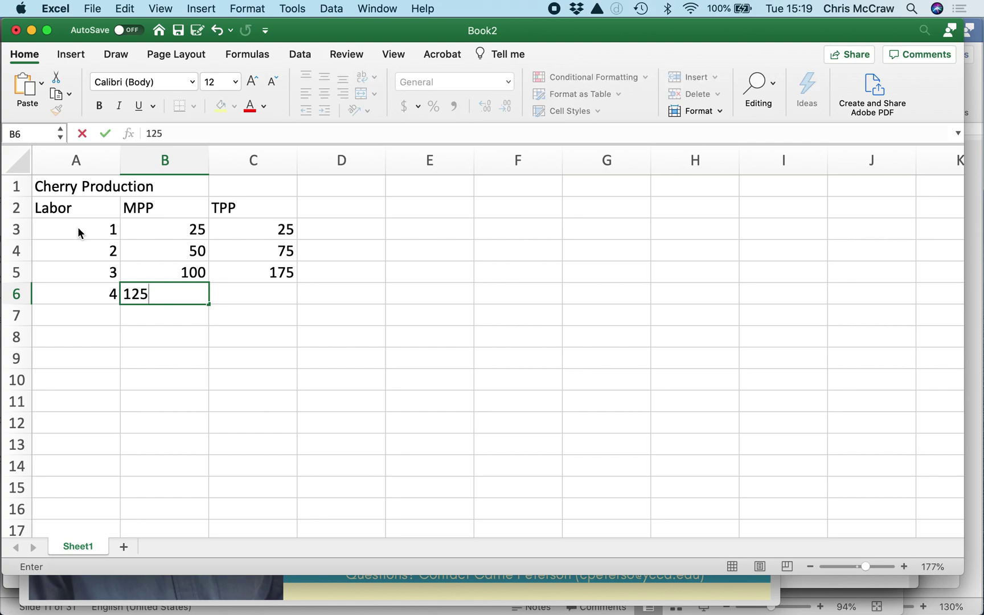
key("Tab")
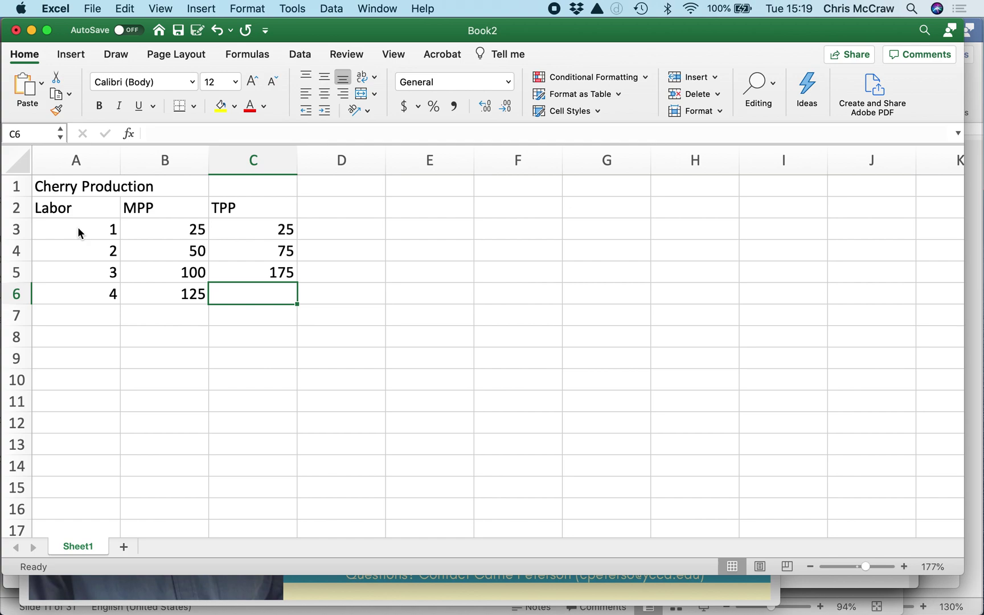
type("300")
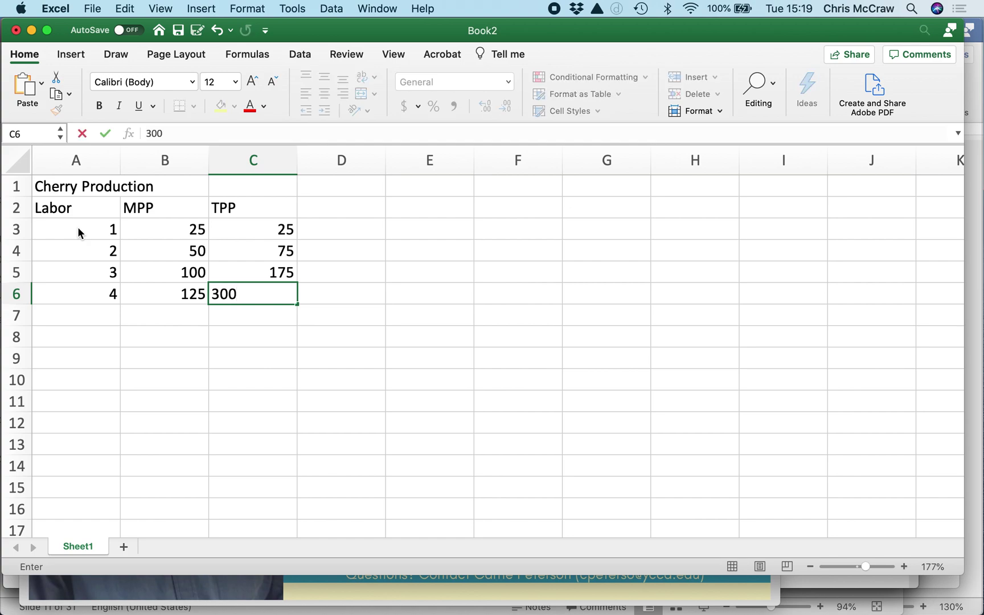
key("Return")
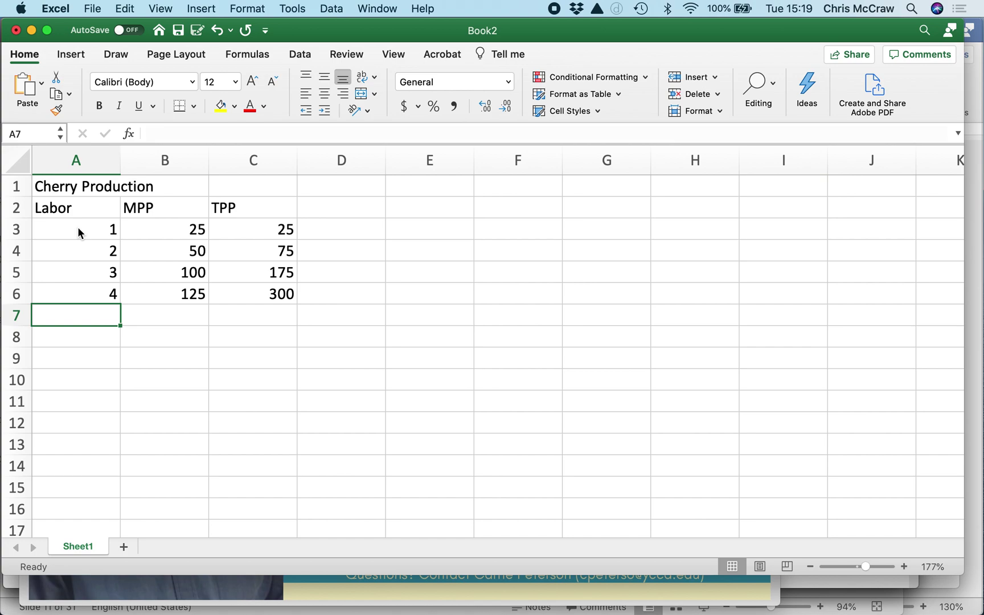
type("5")
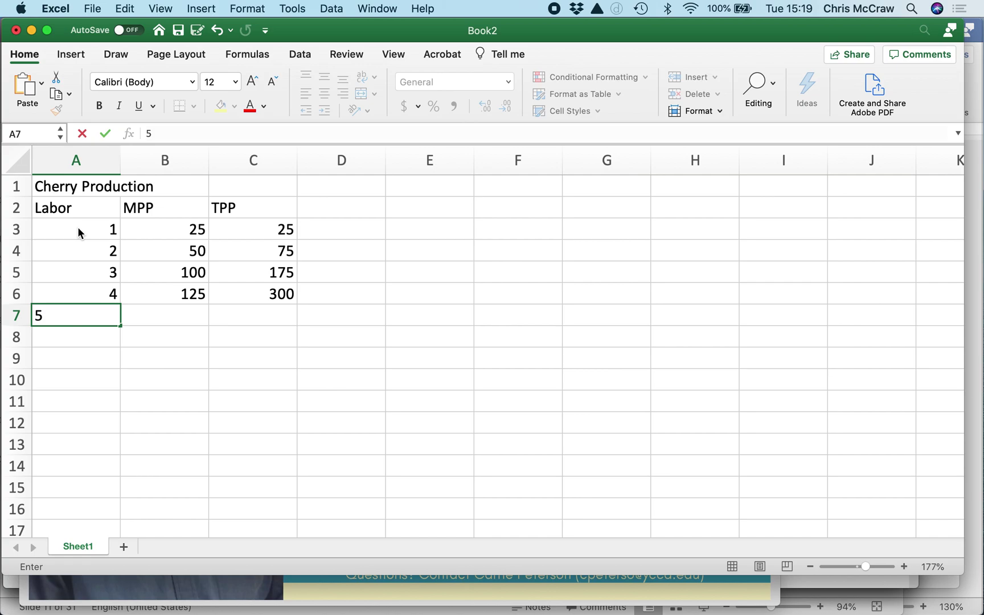
- Complete Labor 5 (MPP 125, TPP 425) and enter Labor 6 (MPP 100, TPP 525)
key("Tab")
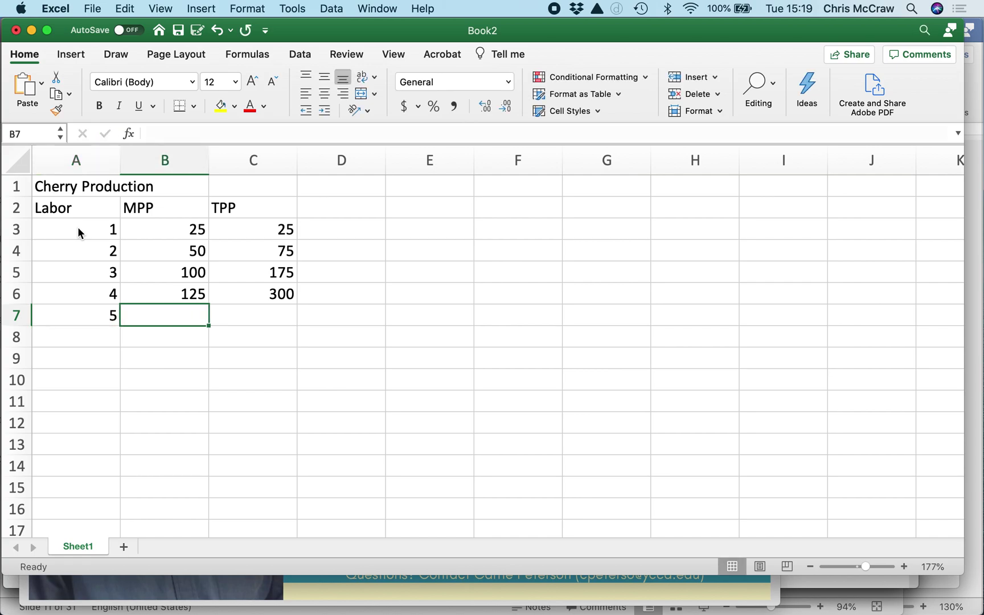
type("125")
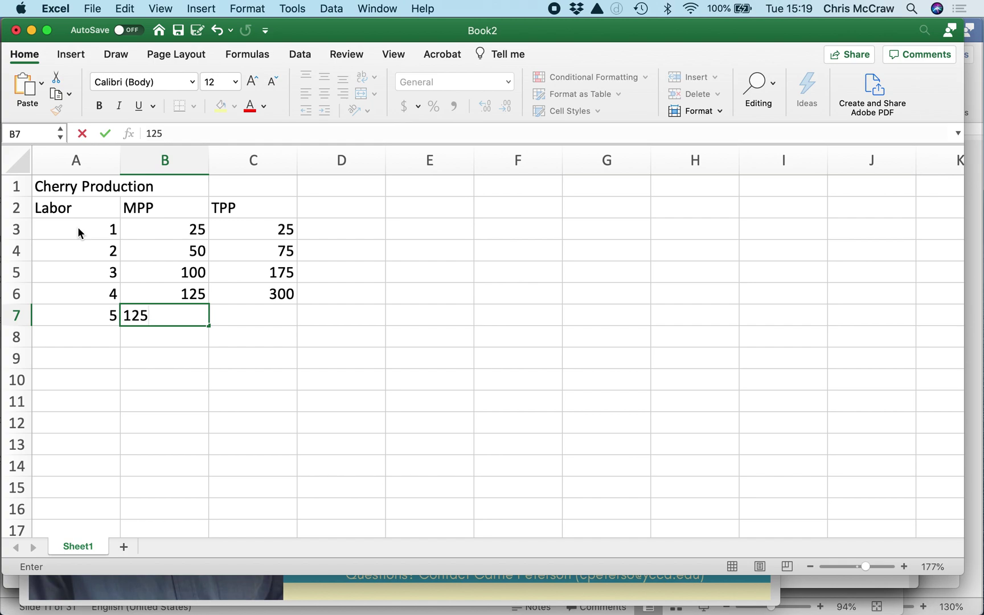
key("Tab")
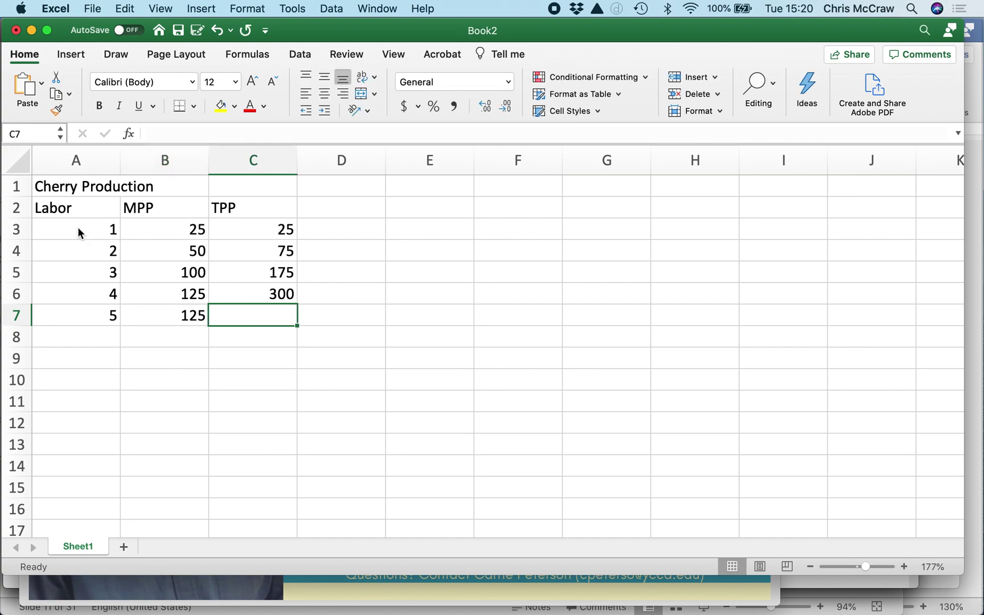
type("425")
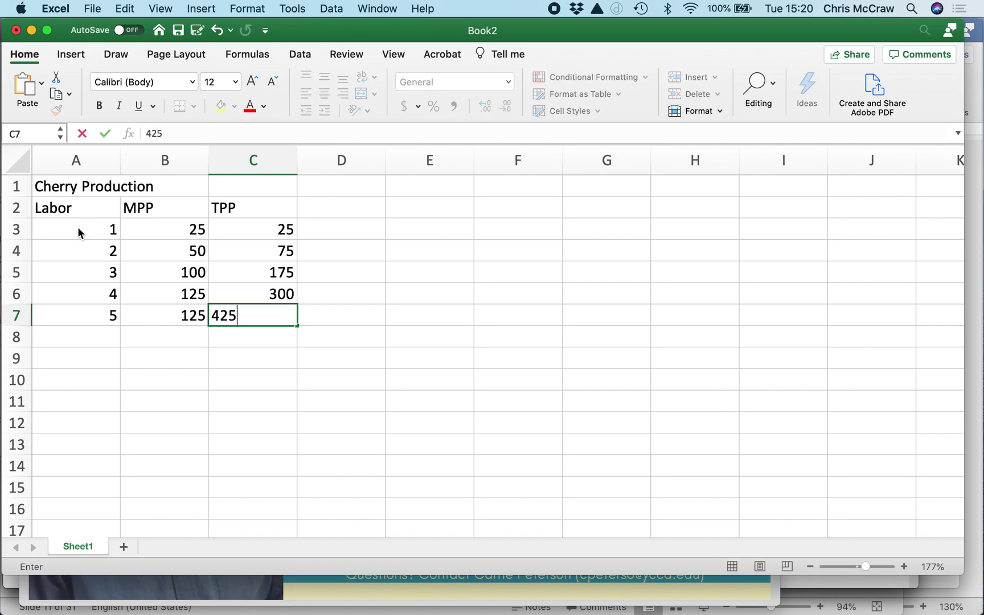
key("Return")
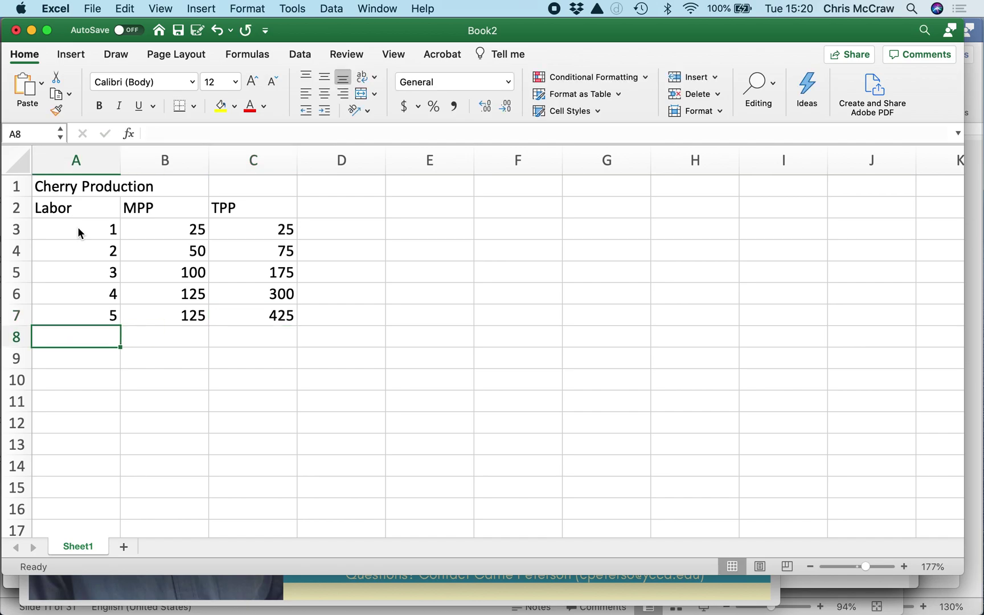
type("6")
key("Tab")
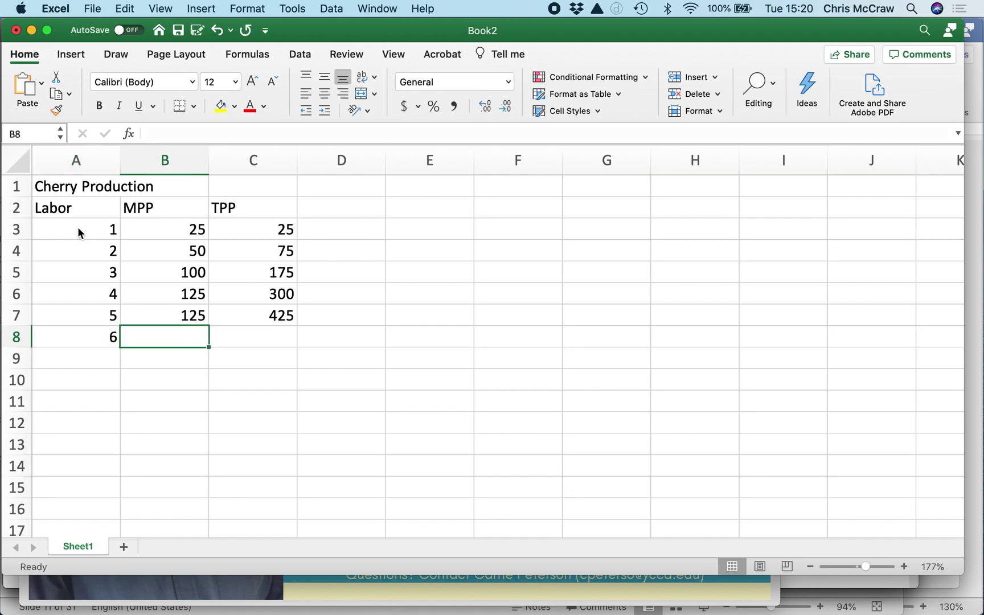
type("100")
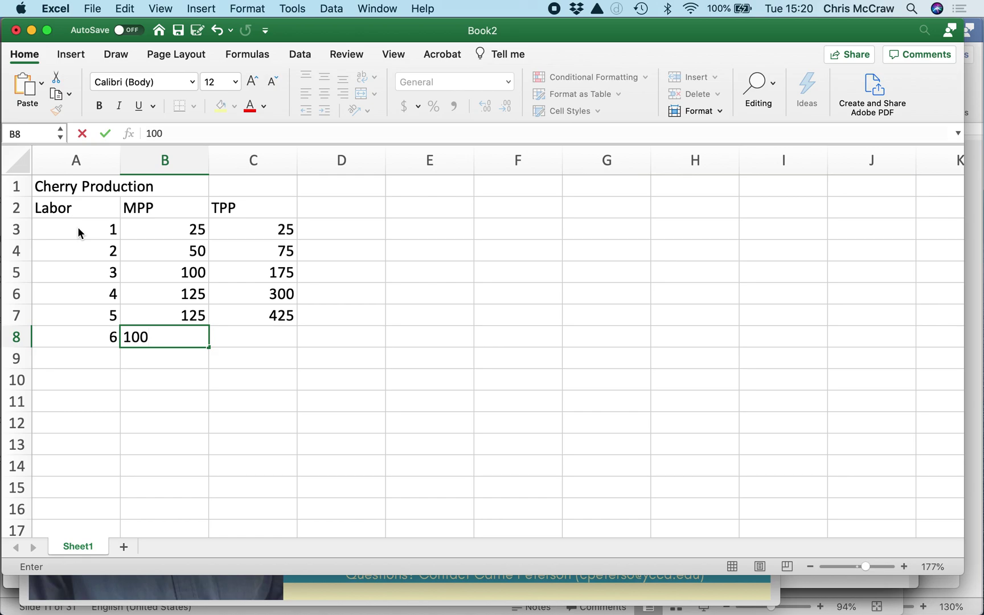
key("Tab")
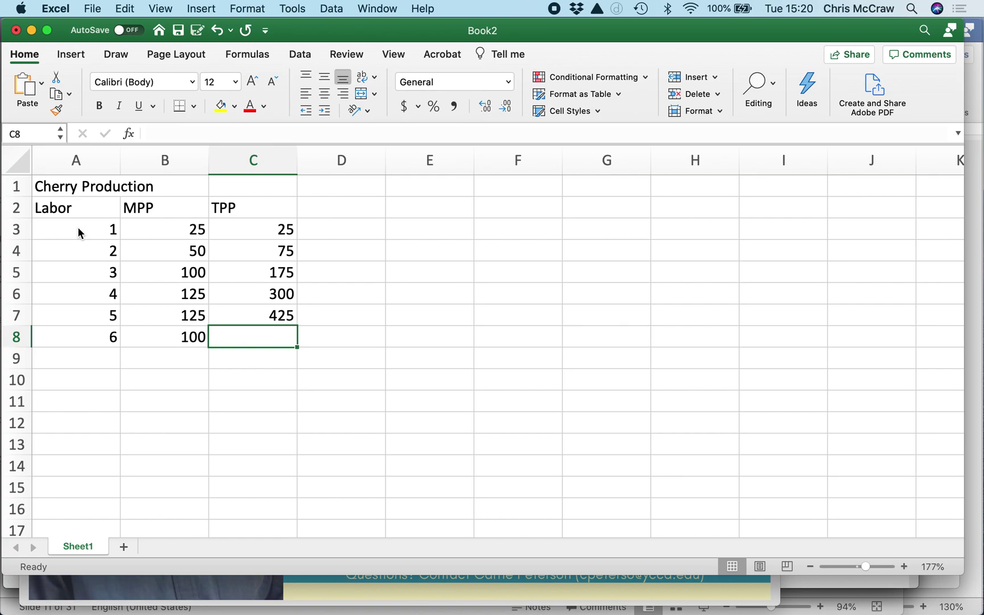
type("525")
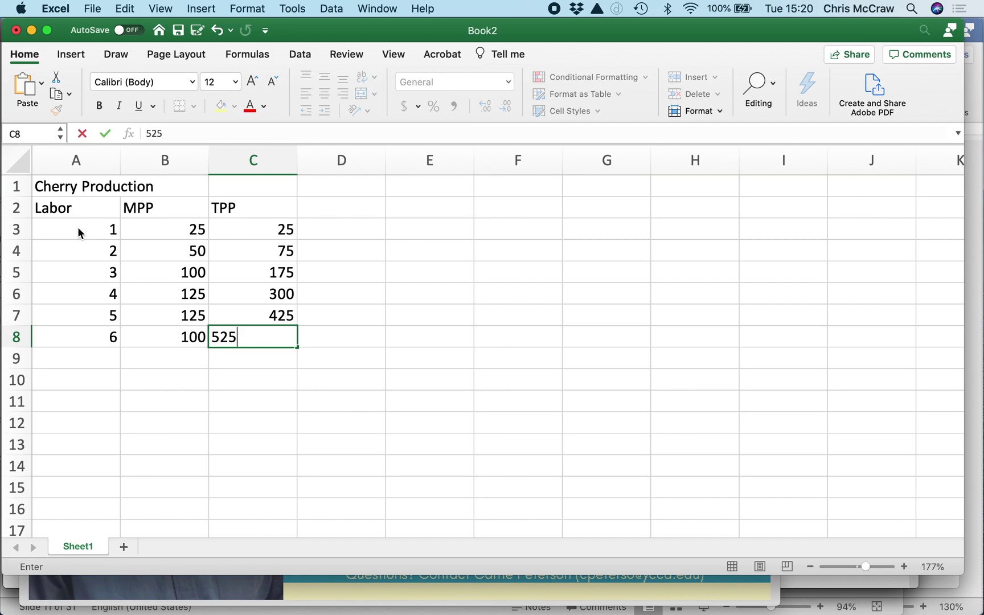
key("Return")
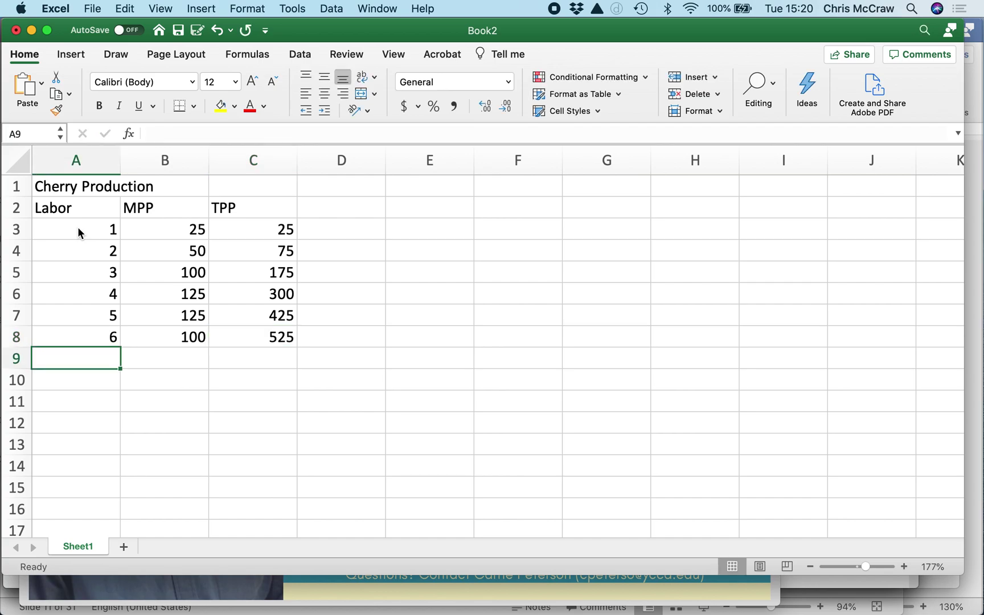
- Enter Labor 7 (MPP 50, TPP 575) and Labor 8 (MPP 25, TPP 600)
type("7")
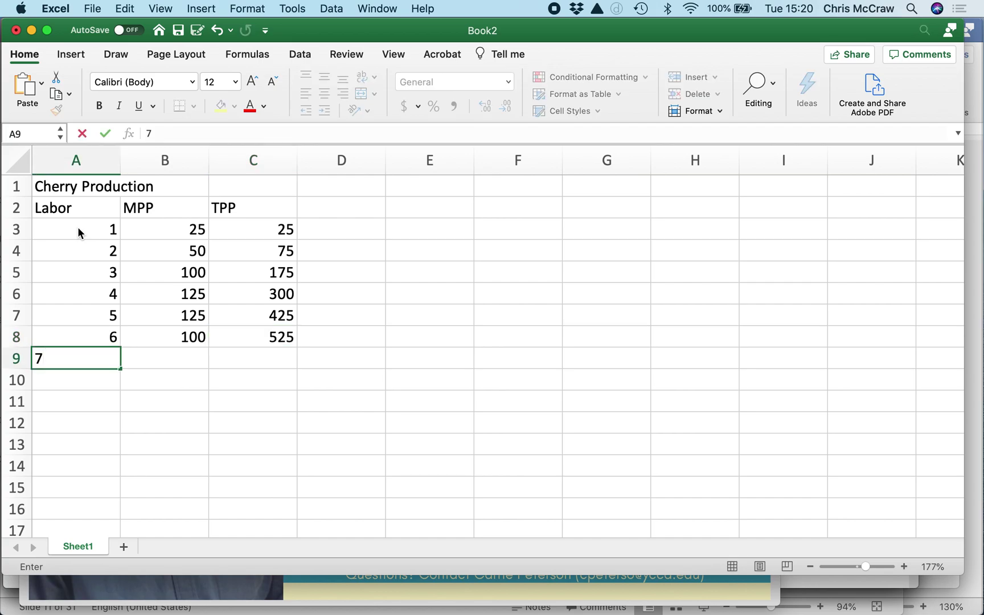
key("Tab")
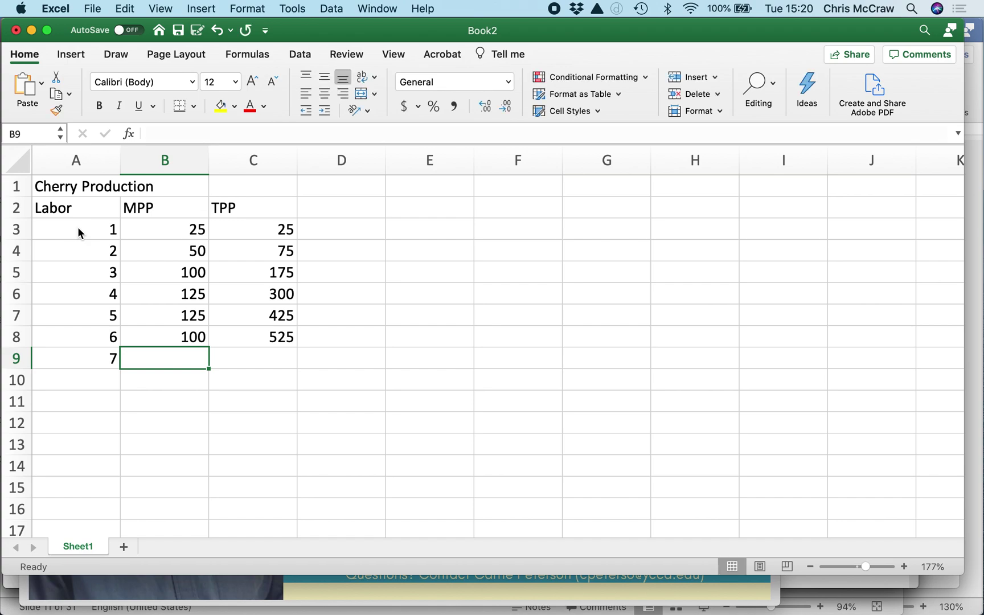
type("50")
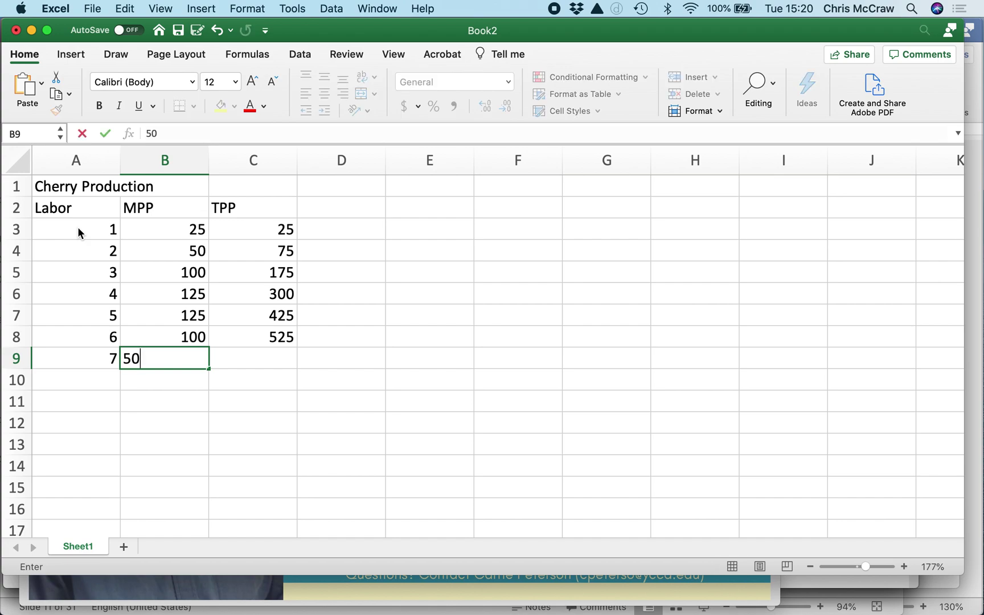
key("Tab")
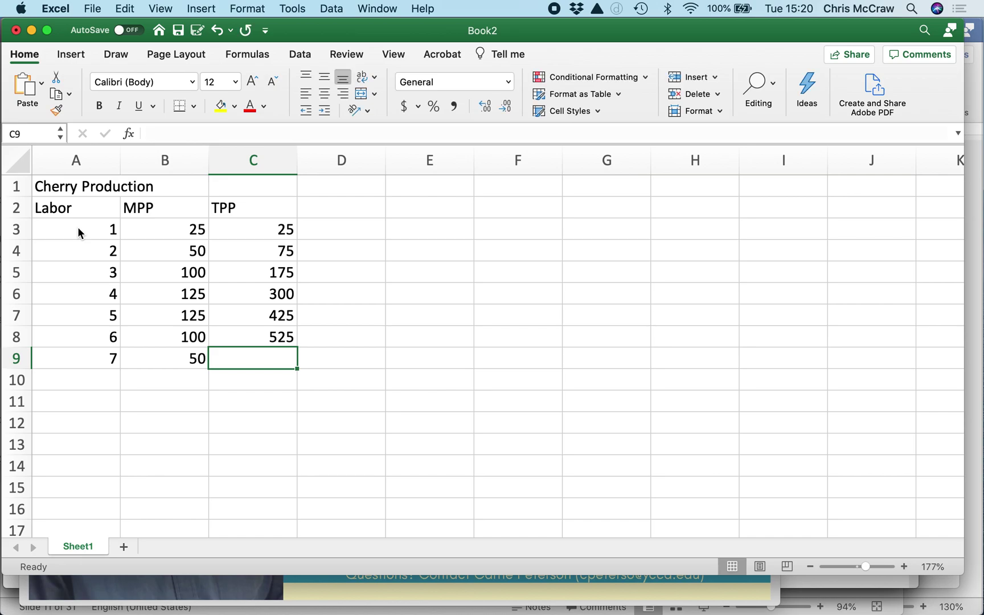
type("575")
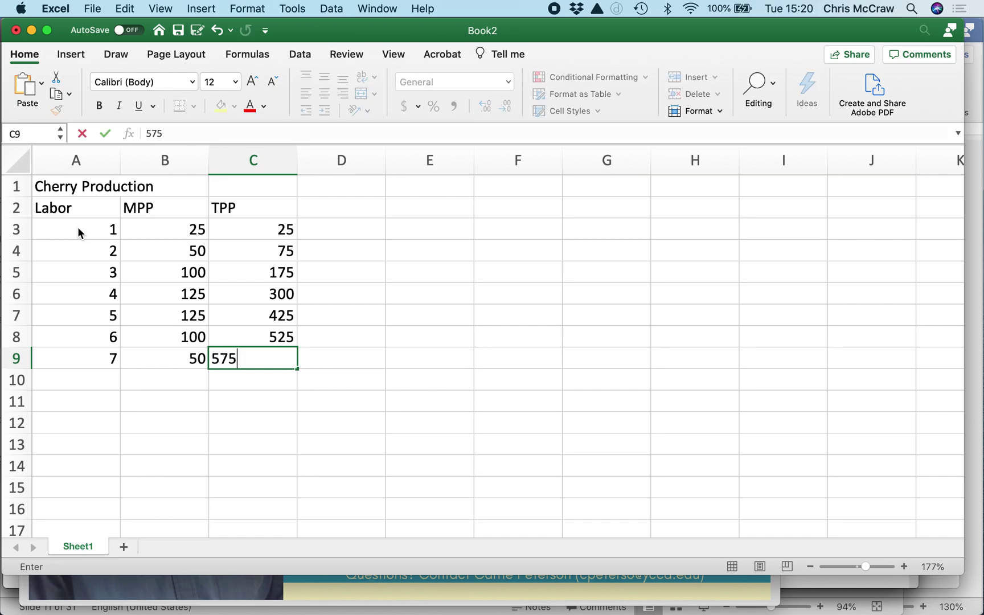
key("Return")
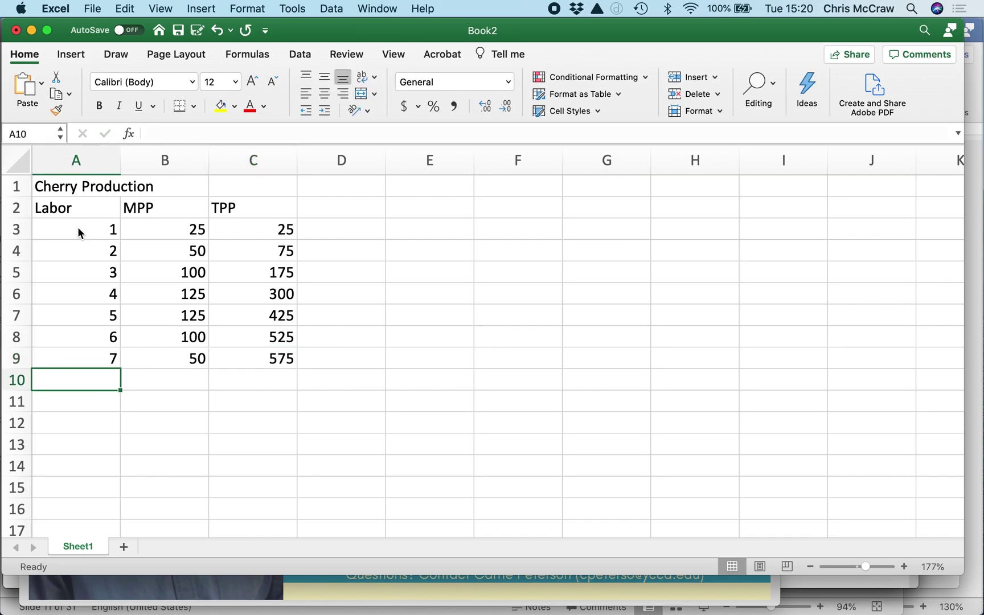
type("8")
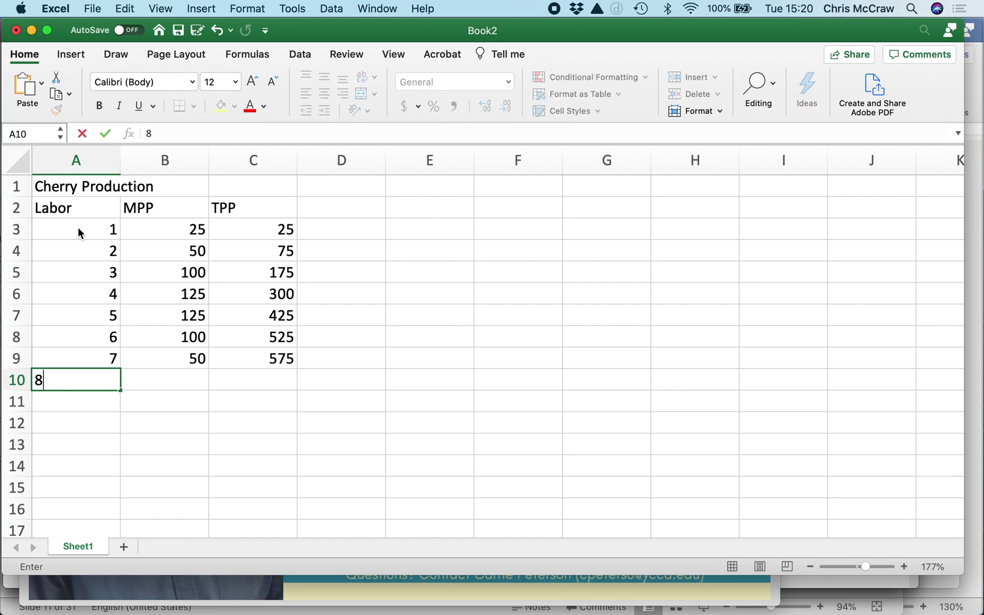
key("Tab")
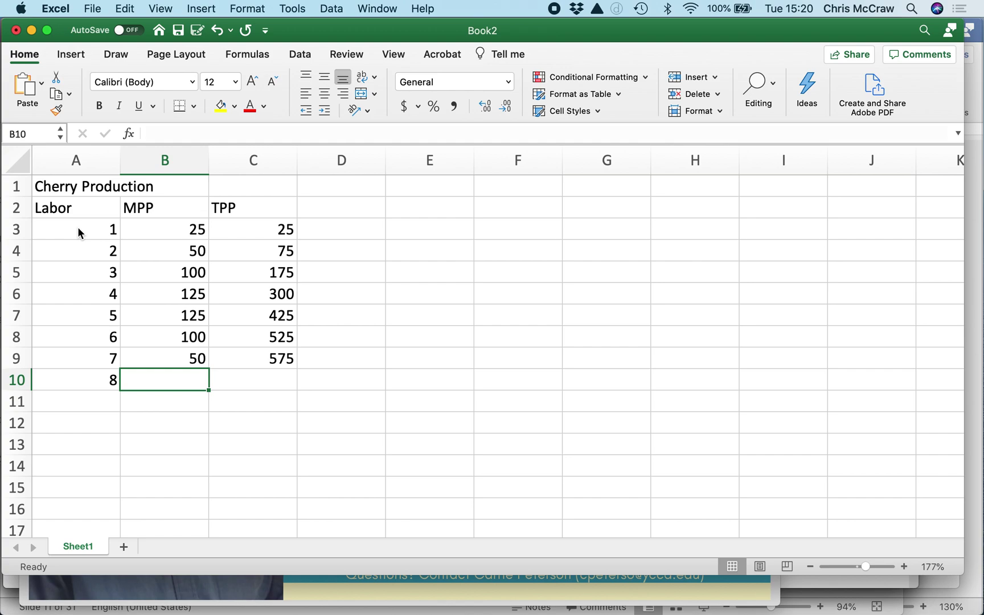
type("25")
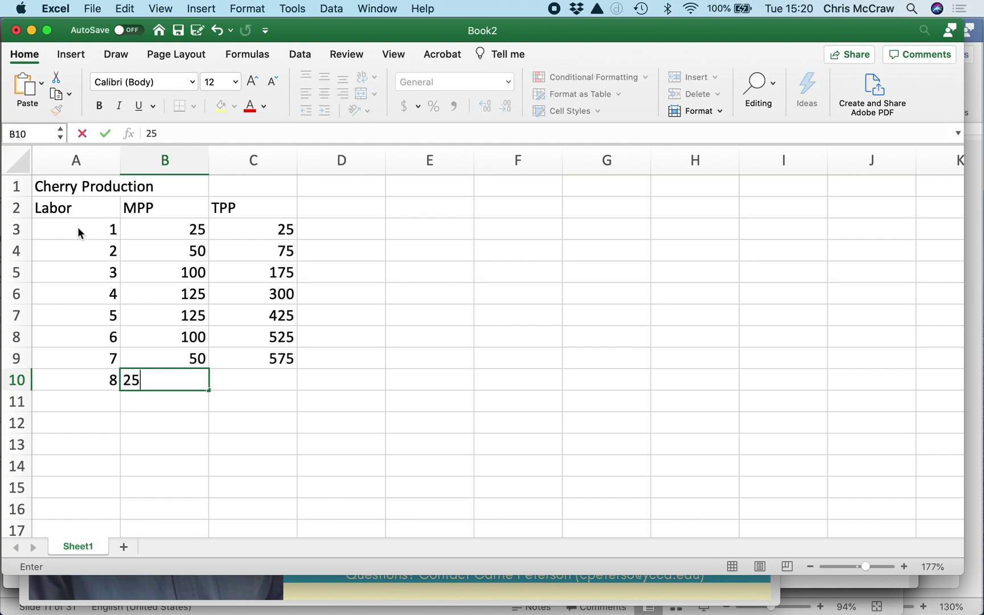
key("Tab")
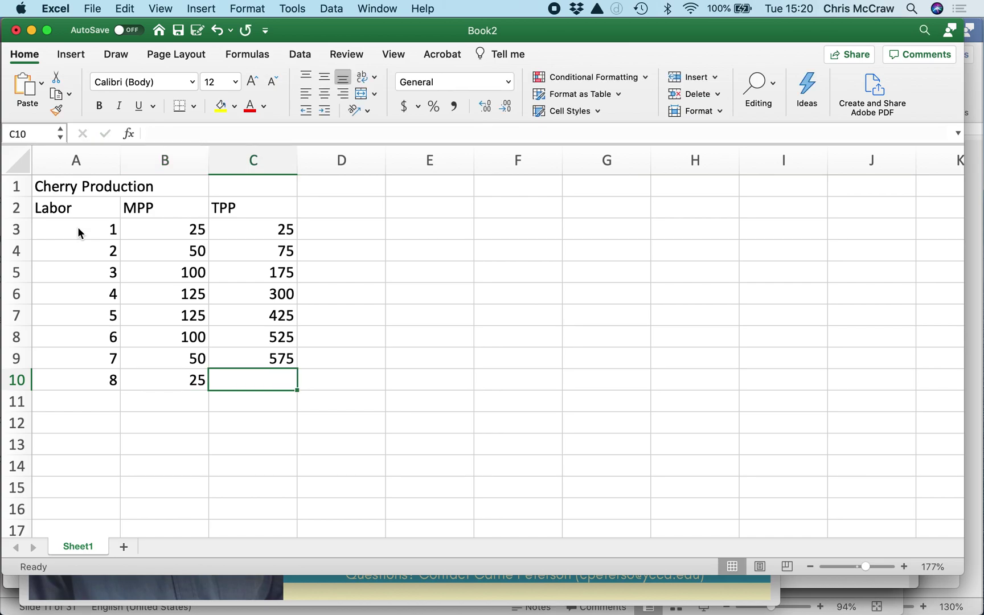
type("600")
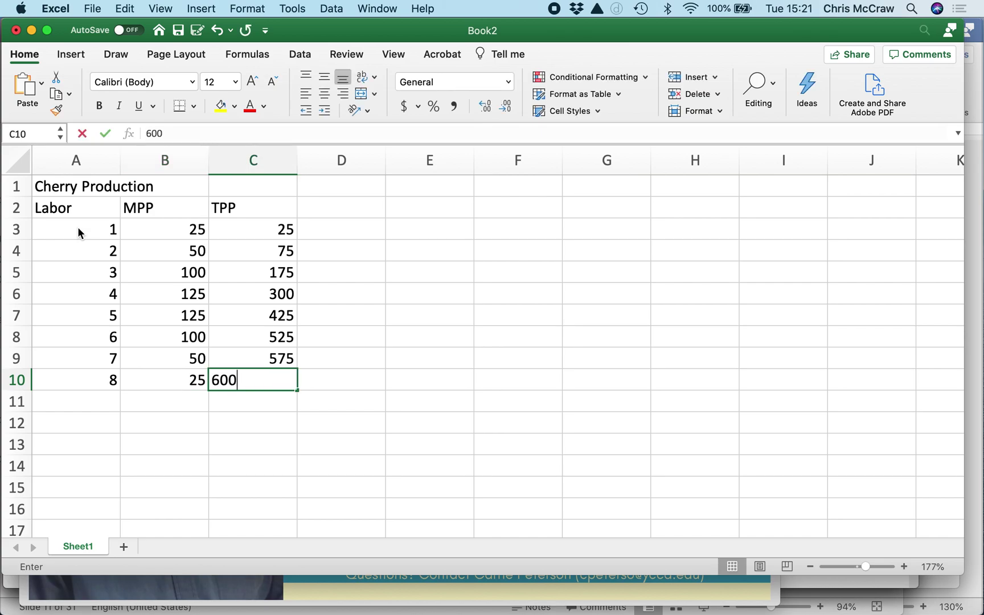
key("Return")
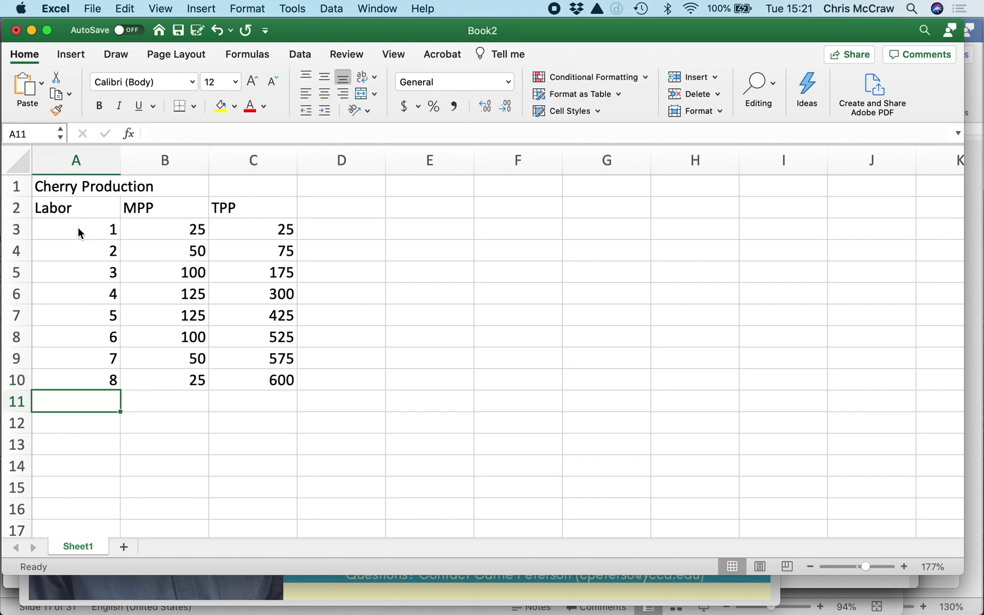
- Enter Labor 9 with MPP 10 and TPP 610, then type Labor 10 below
type("9")
key("Tab")
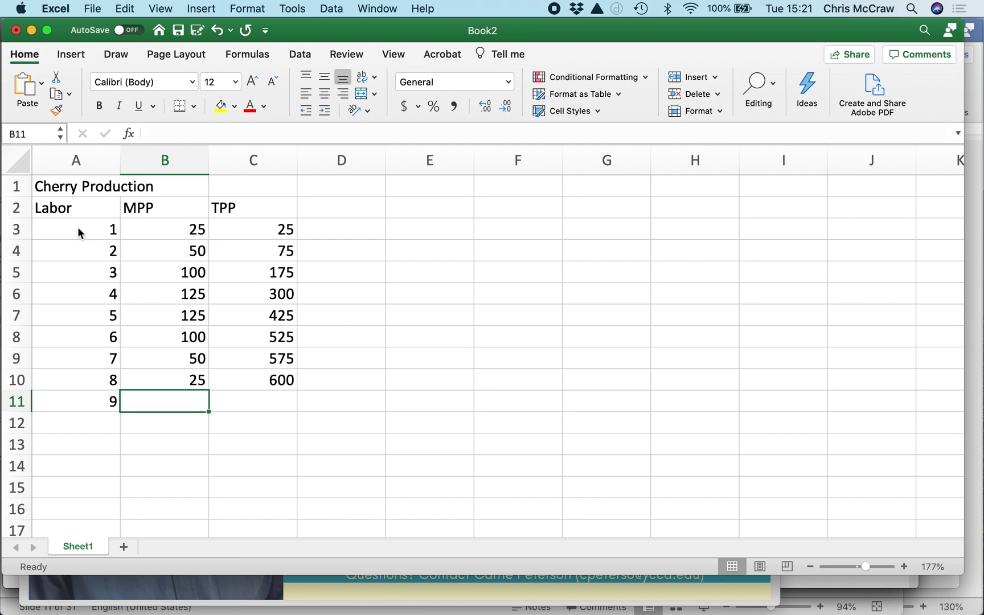
type("10")
key("Tab")
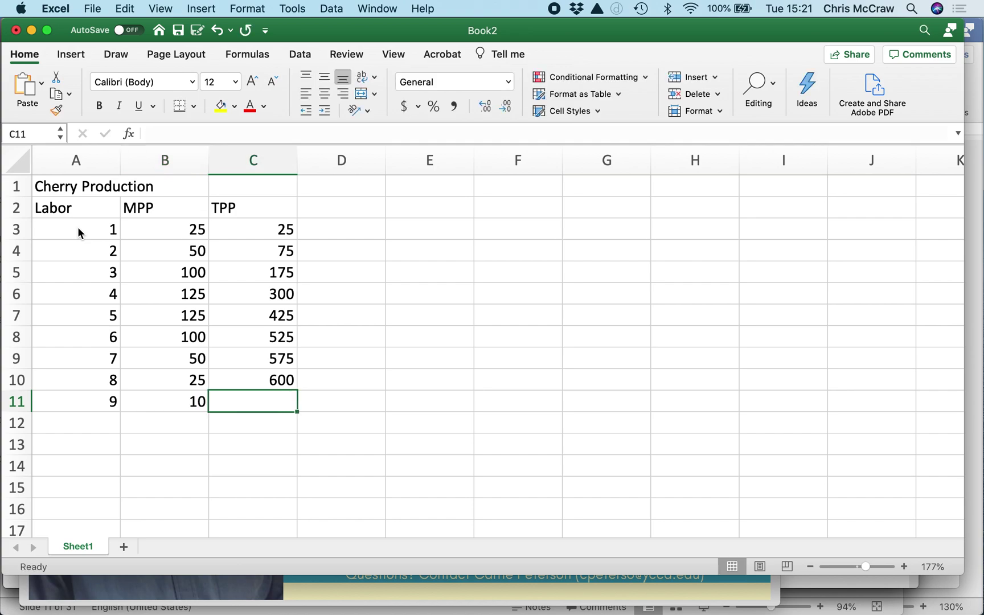
type("610")
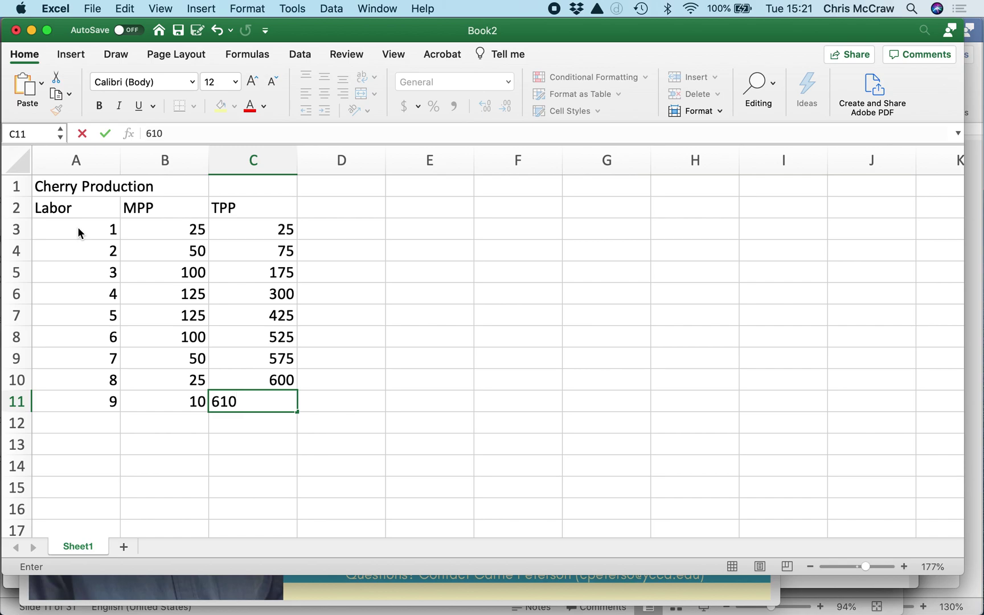
key("Return")
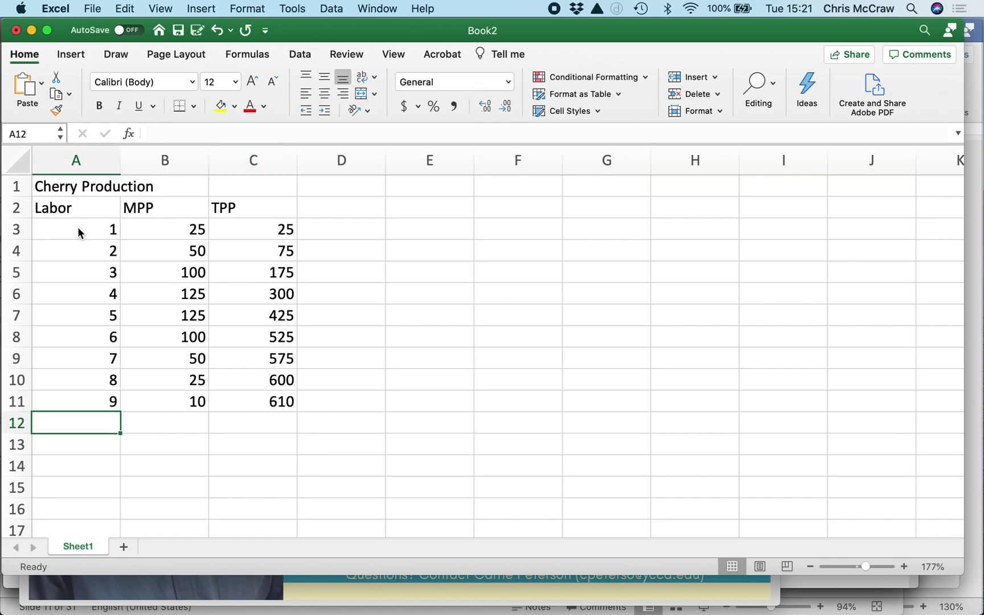
type("10")
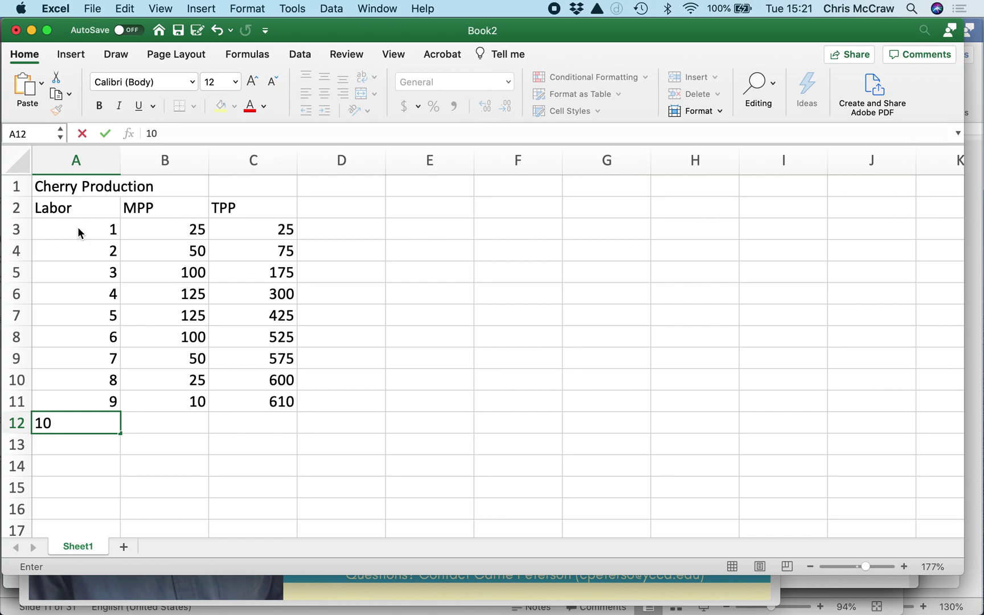
- Complete the Labor 10 row with MPP 0 and TPP 610
key("Tab")
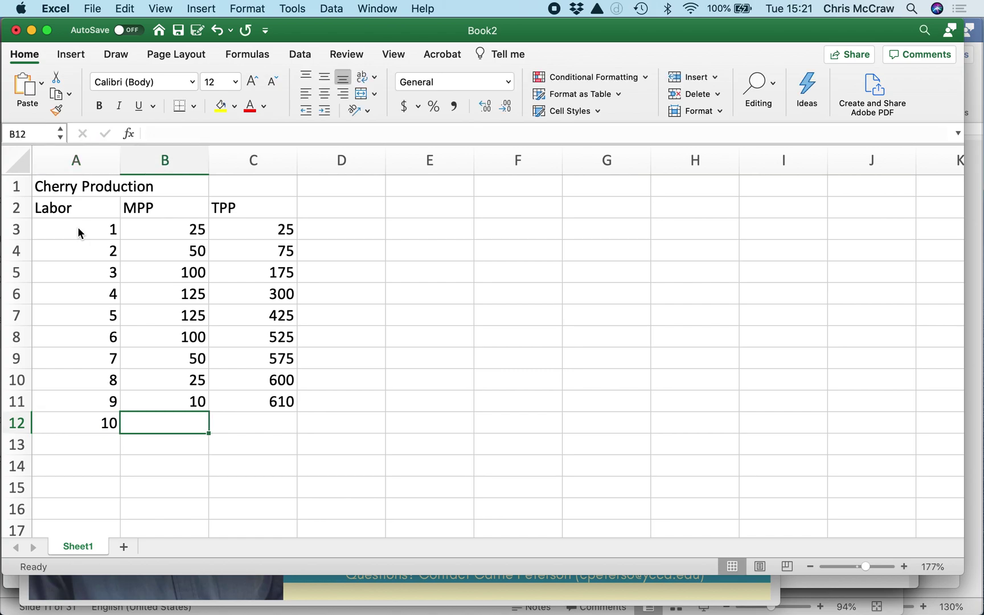
type("0")
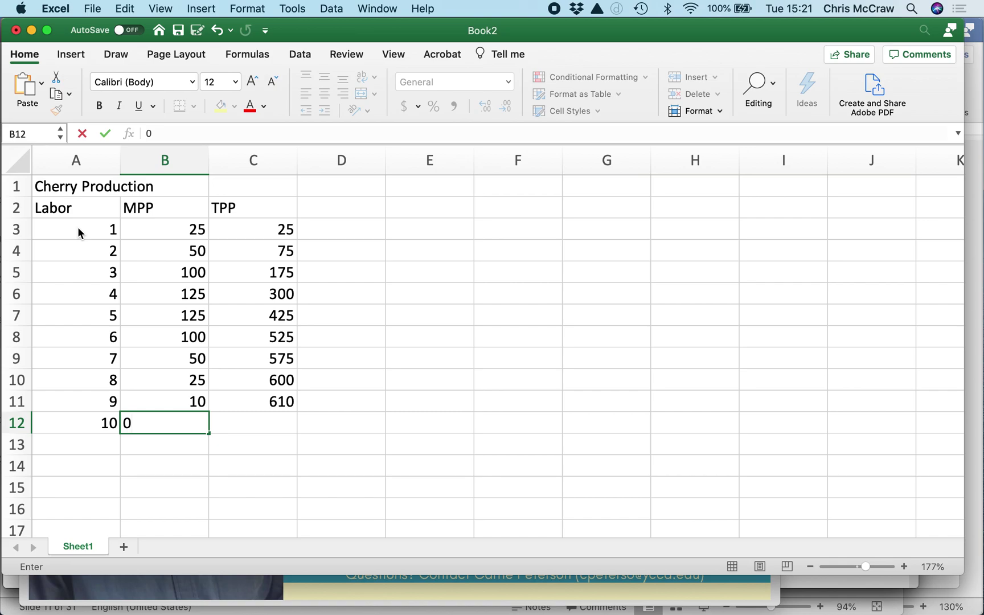
key("Tab")
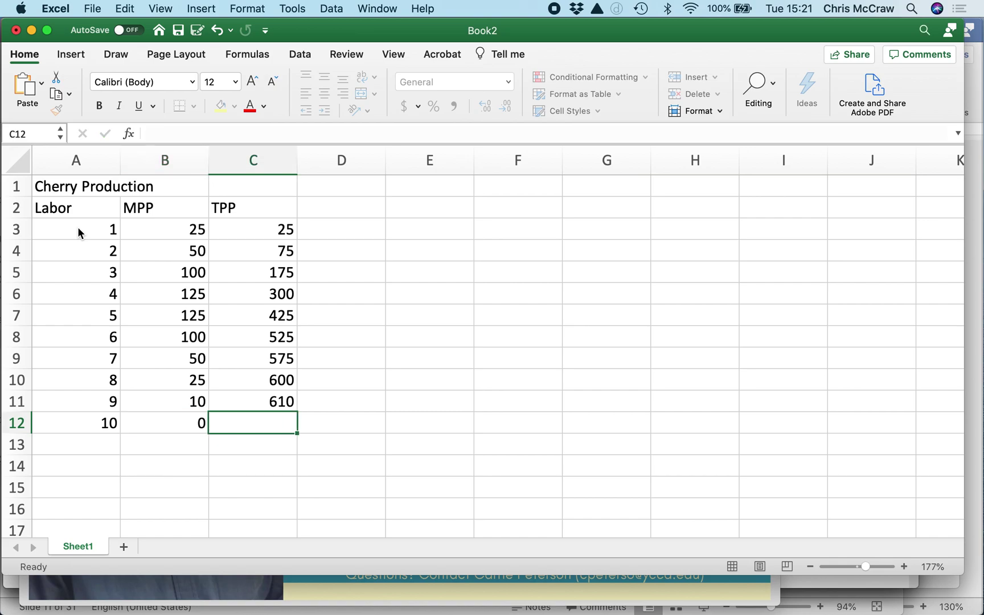
type("610")
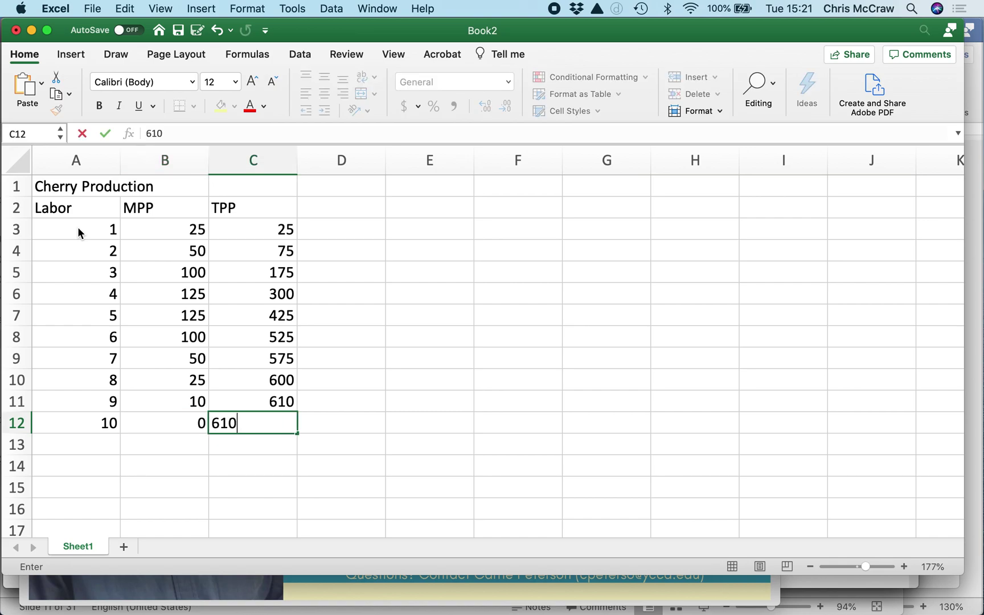
key("Return")
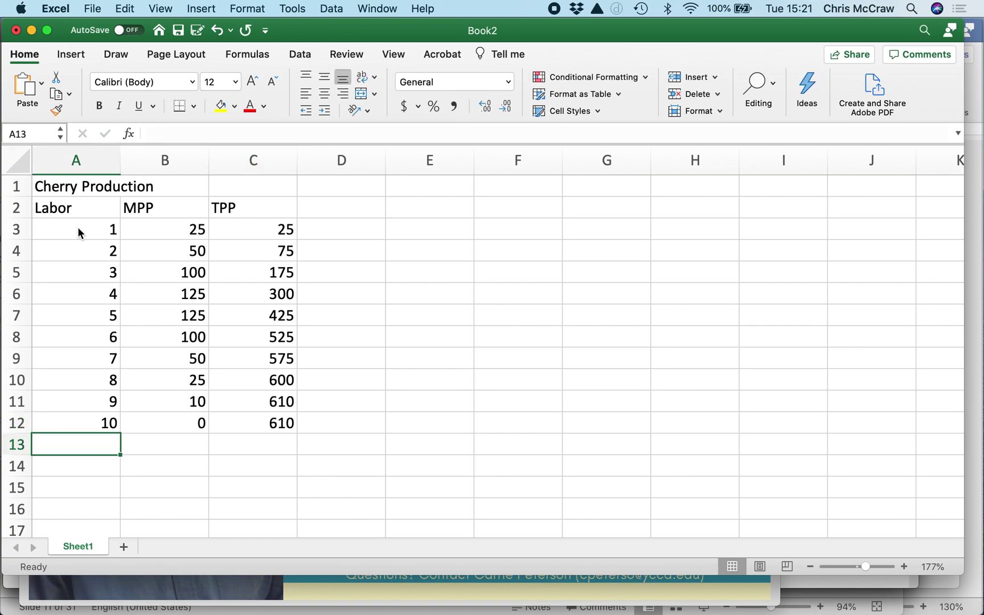
- Enter the final row: Labor 11, MPP -20, TPP 590
type("11")
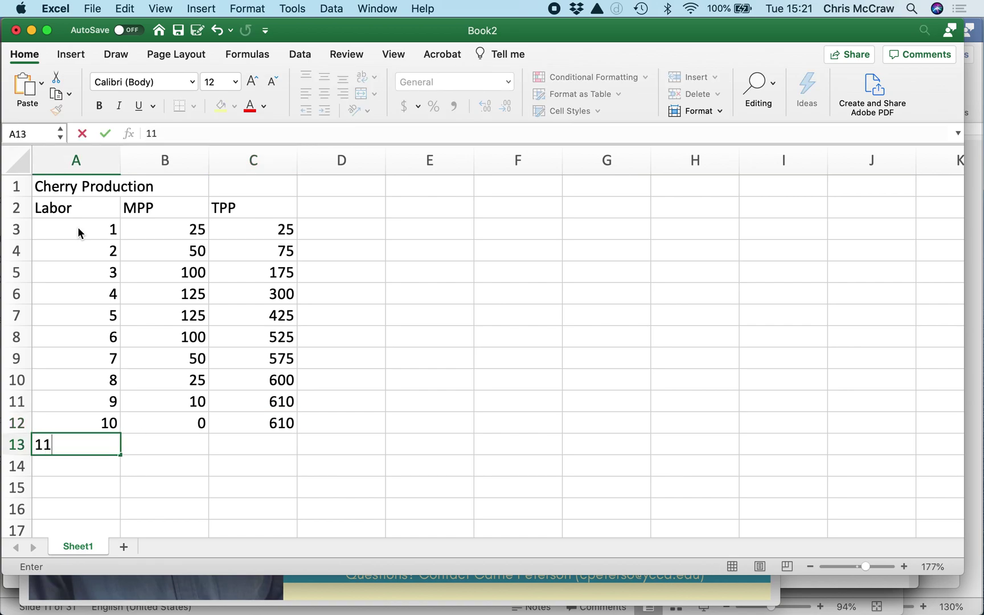
key("Tab")
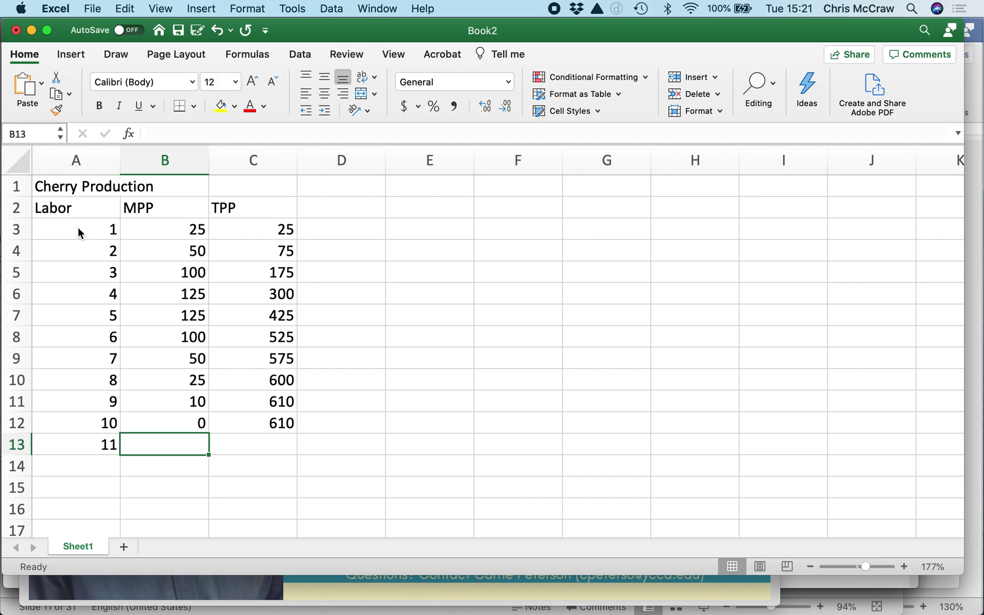
type("-20")
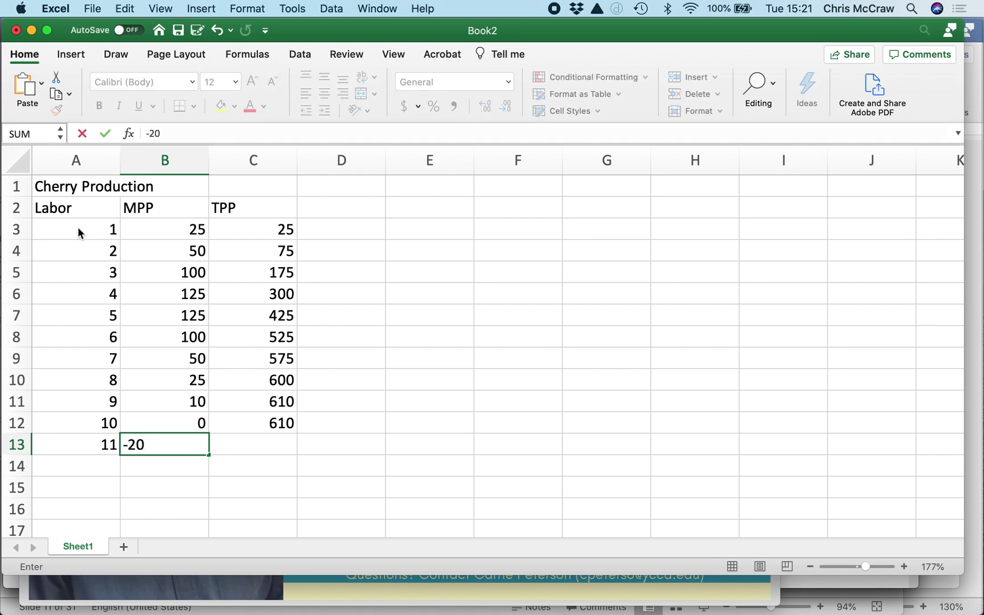
key("Tab")
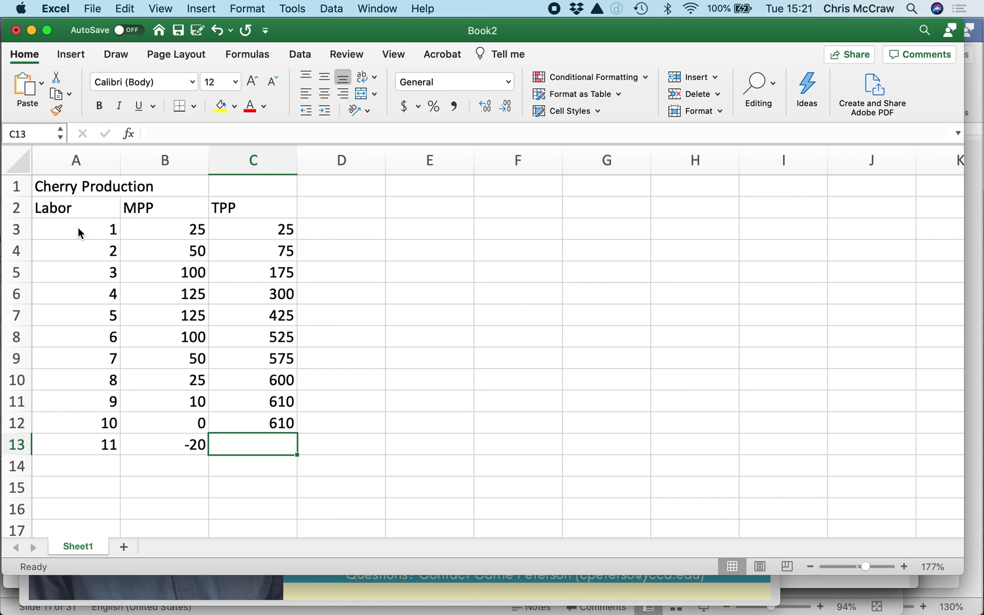
type("590")
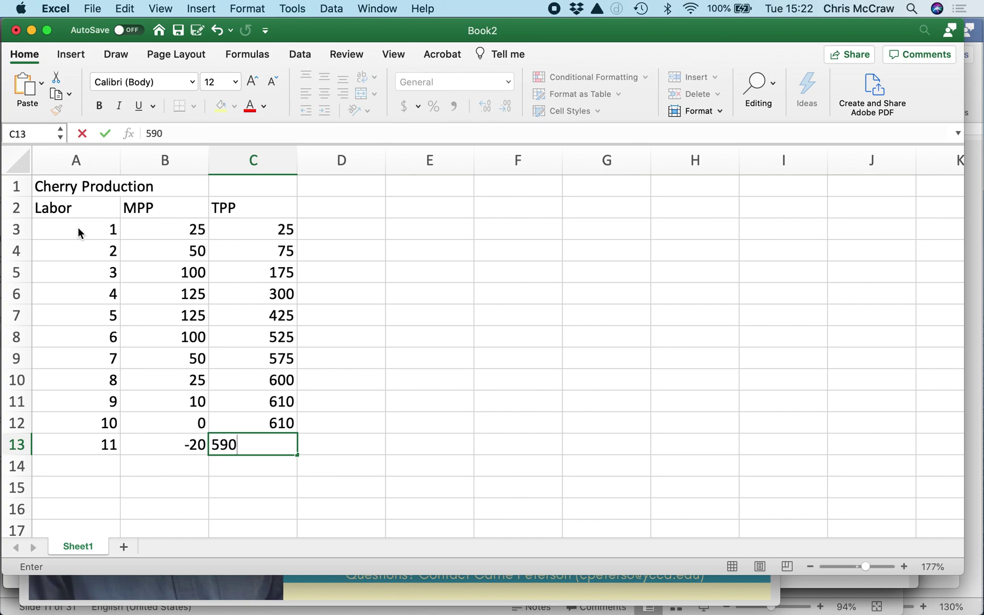
key("Return")
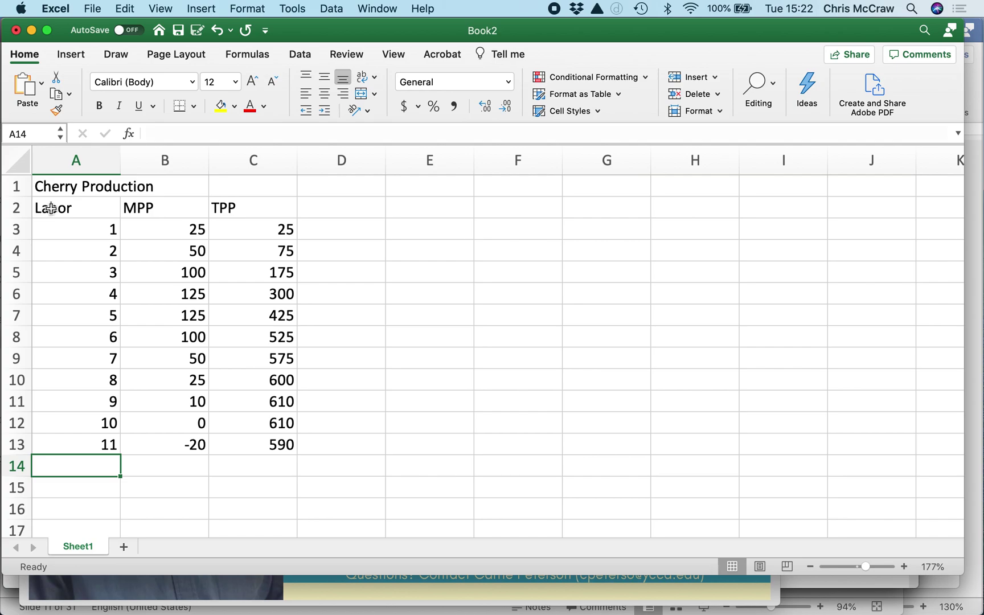
- Select A2:C13, the Labor, MPP and TPP table including headers
left_click_drag(51, 208, 257, 442)
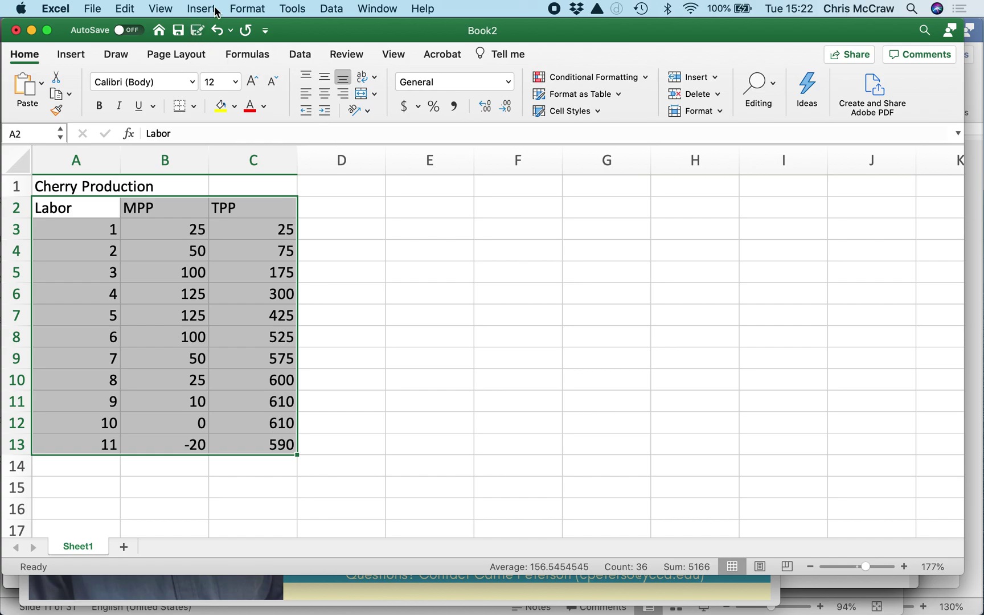
- Insert a 2-D line chart of the selected data, then resize and position it beside the table
left_click(71, 54)
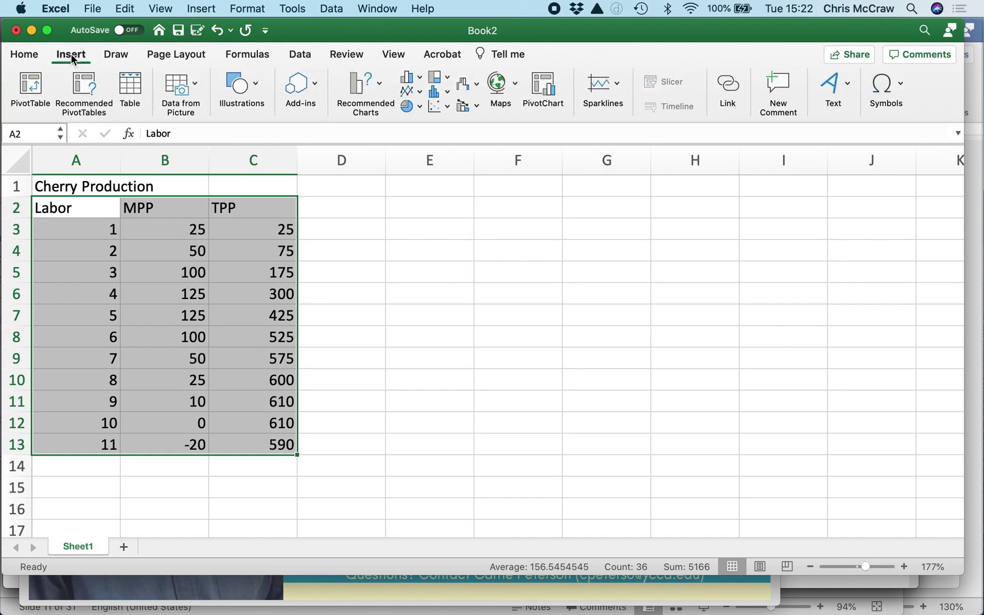
left_click(408, 90)
left_click(441, 169)
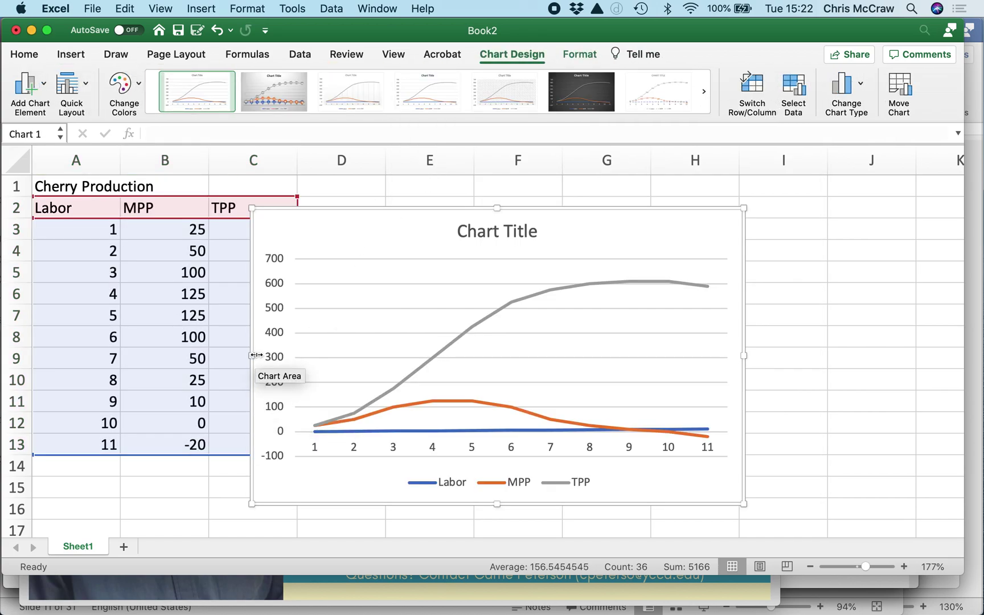
left_click_drag(253, 355, 340, 355)
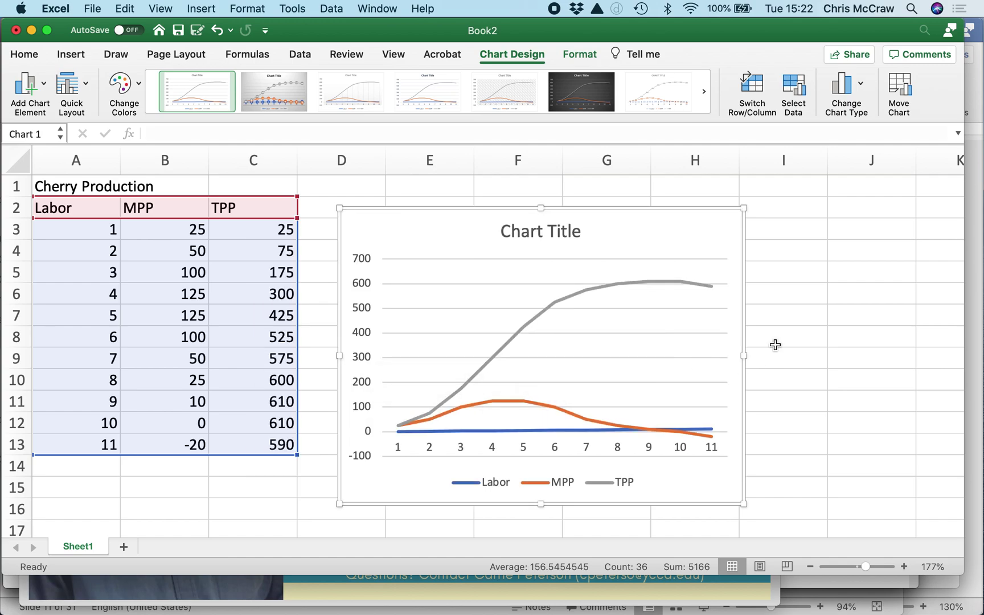
left_click_drag(651, 209, 658, 184)
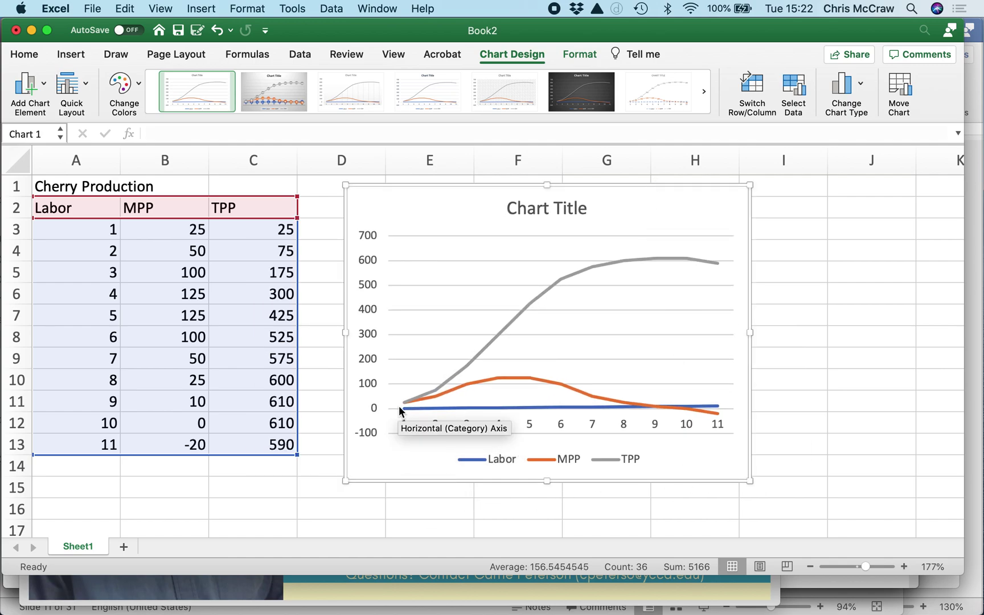